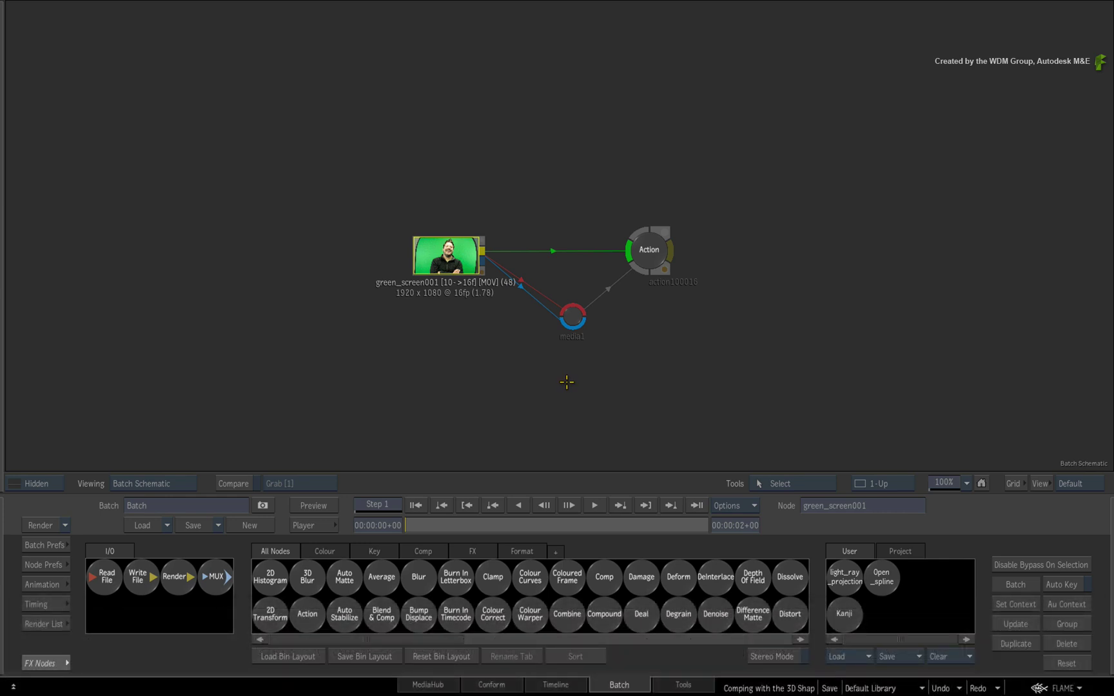
# - Disconnect the matte link between the green_screen001 clip and the media1 input, keeping the front connection
pyautogui.doubleClick(483, 301)
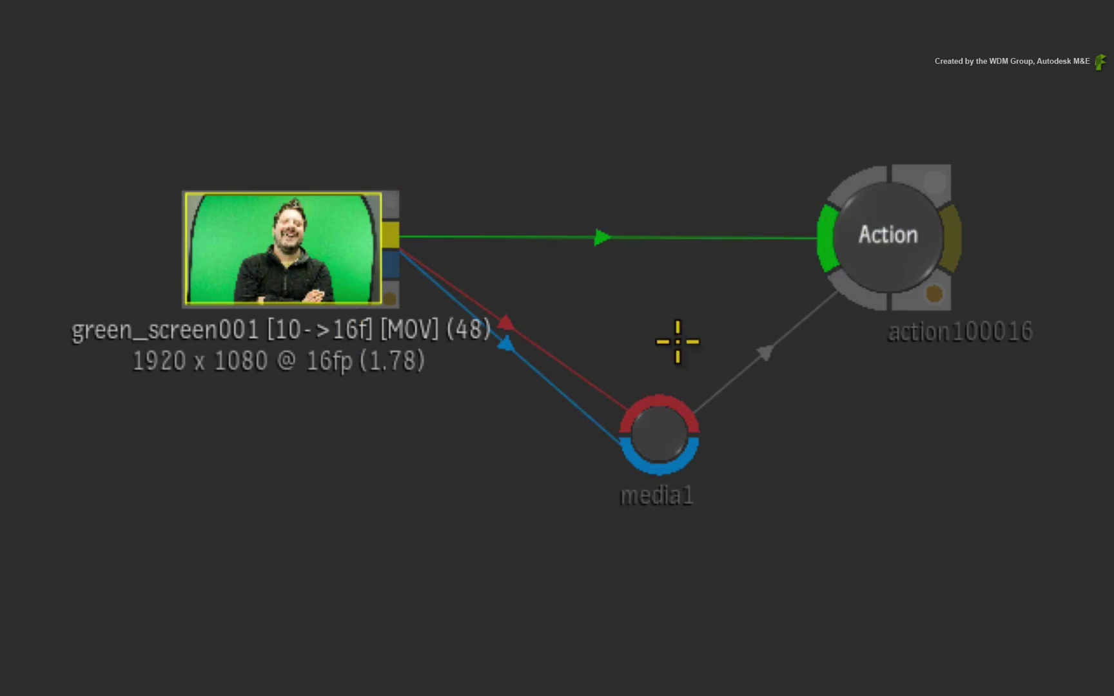
pyautogui.moveTo(666, 428)
pyautogui.mouseDown()
pyautogui.moveTo(666, 419)
pyautogui.moveTo(656, 452)
pyautogui.moveTo(660, 440)
pyautogui.mouseUp()
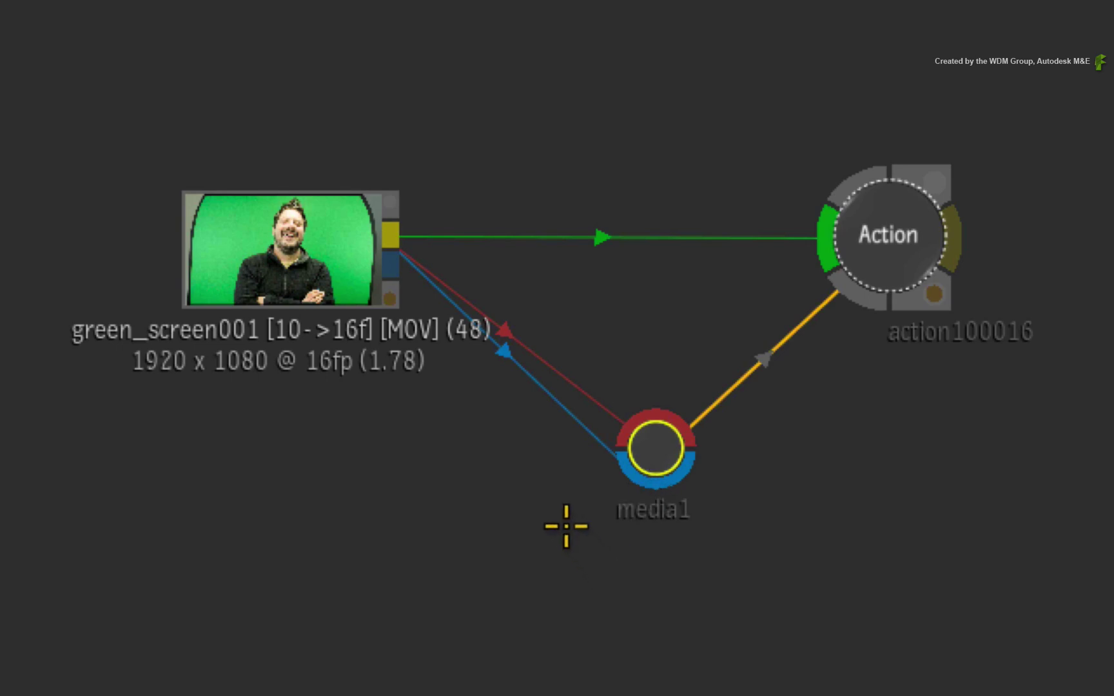
pyautogui.moveTo(487, 509); pyautogui.dragTo(584, 408)
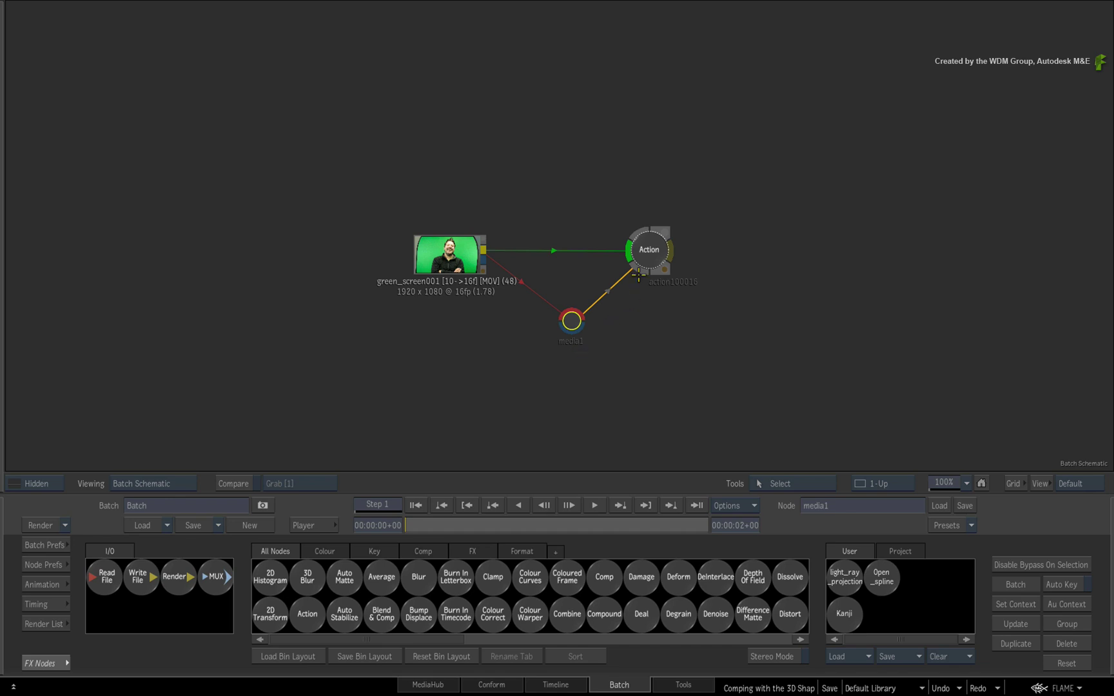
# - Open the Action node in a 2-Up layout and delete its default axis and image from the Action schematic
pyautogui.click(884, 240)
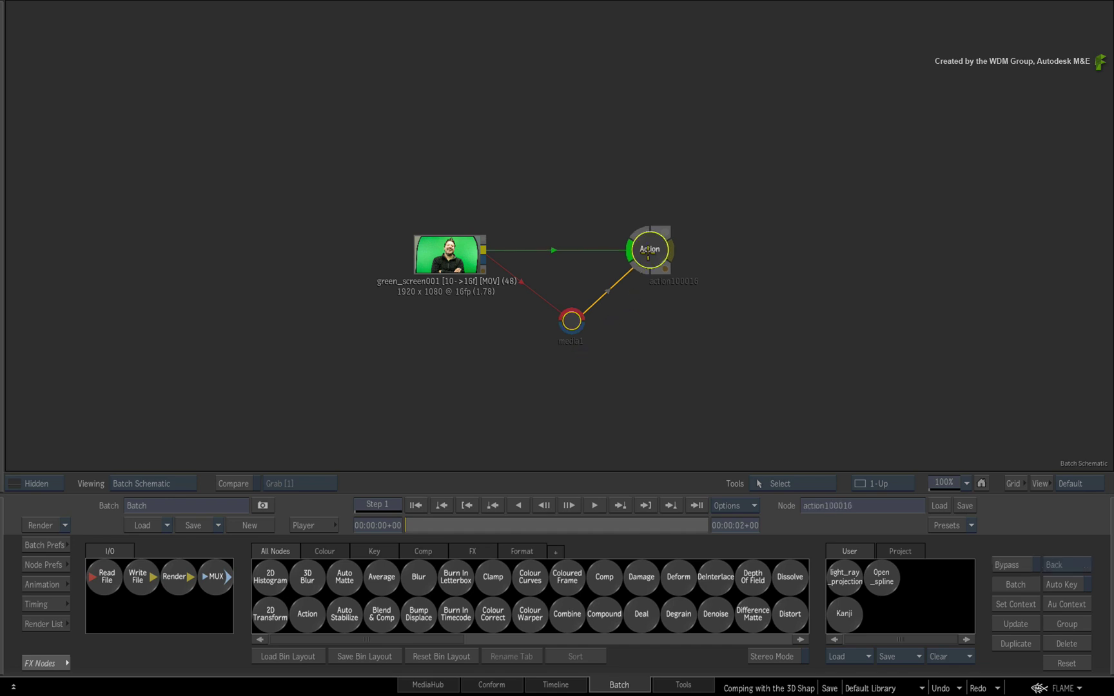
pyautogui.click(648, 256)
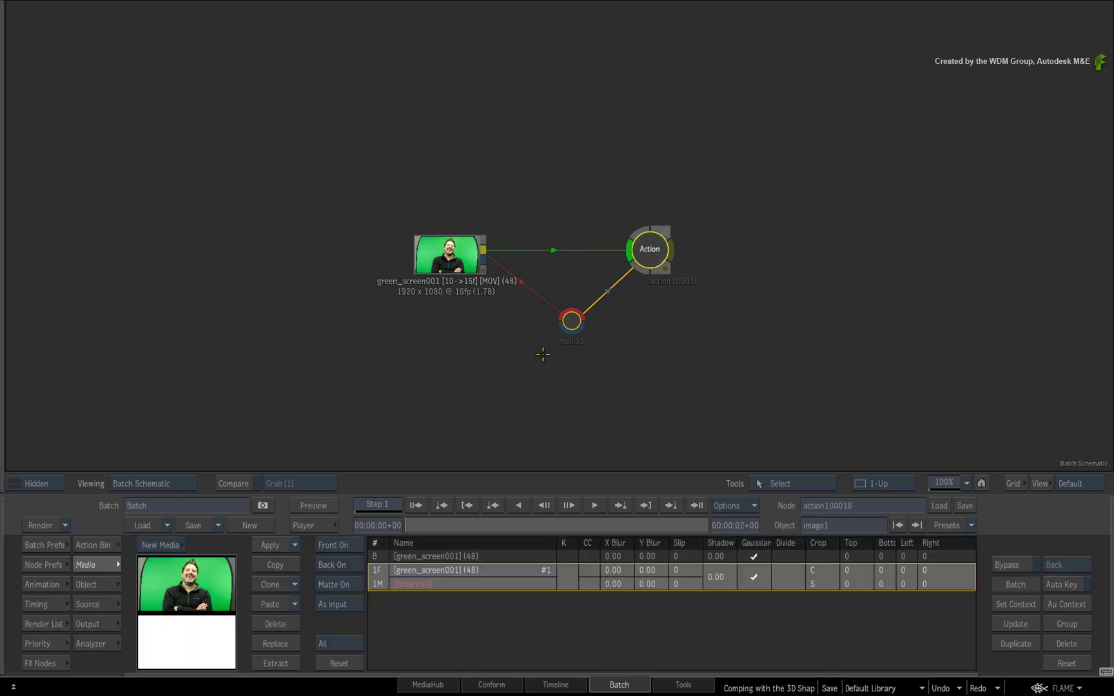
pyautogui.hotkey('alt', '2')
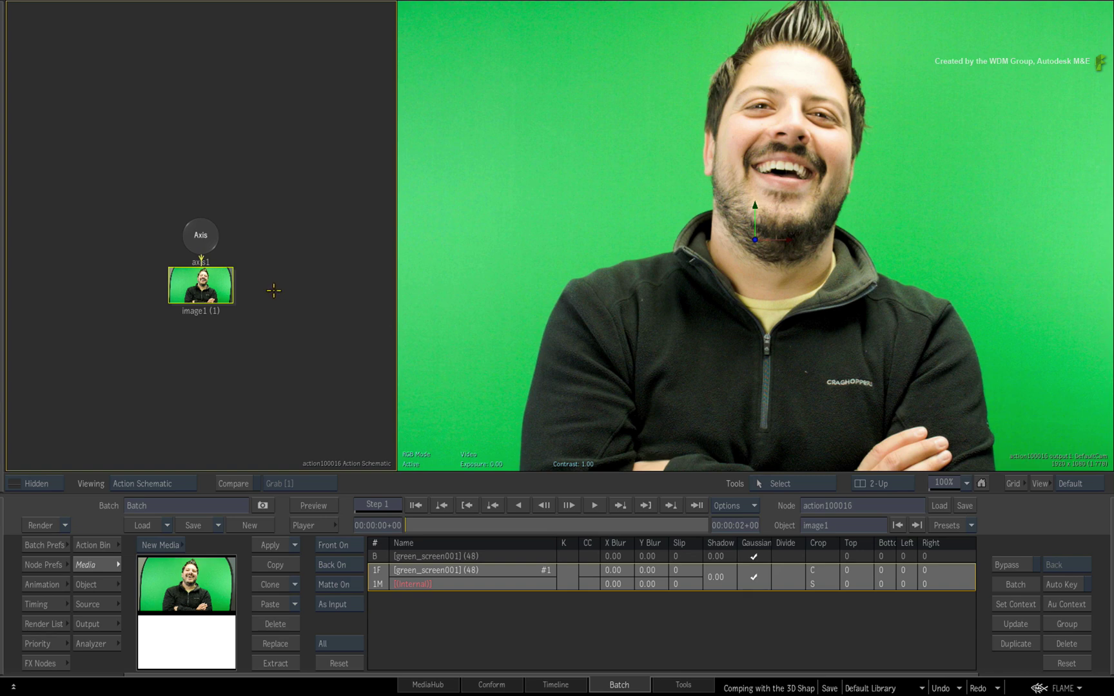
pyautogui.click(686, 320)
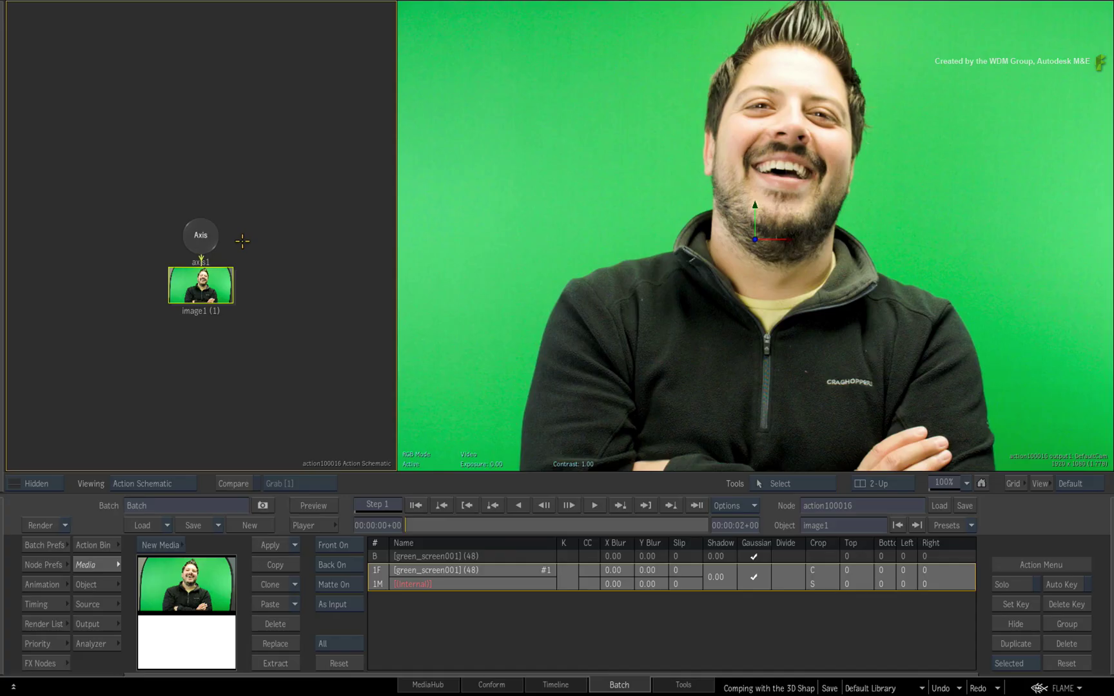
pyautogui.moveTo(602, 239); pyautogui.dragTo(212, 695)
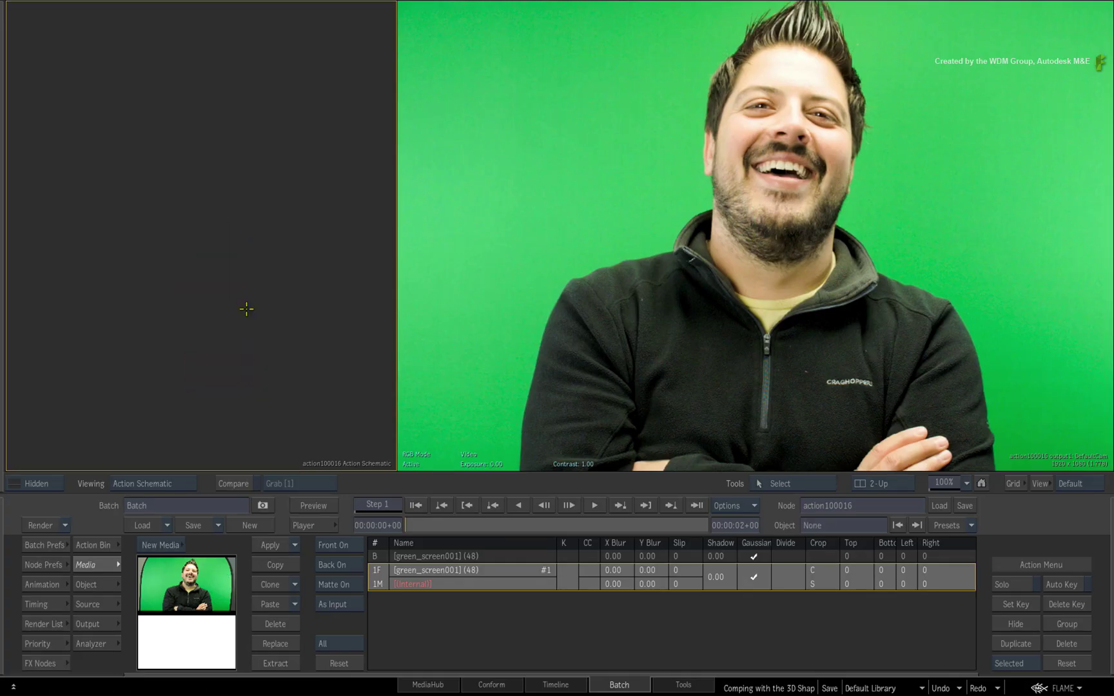
# - Add a 3D Shape to the Action and finish it as an open spline across the CRAGHOPPERS chest logo
pyautogui.click(507, 325)
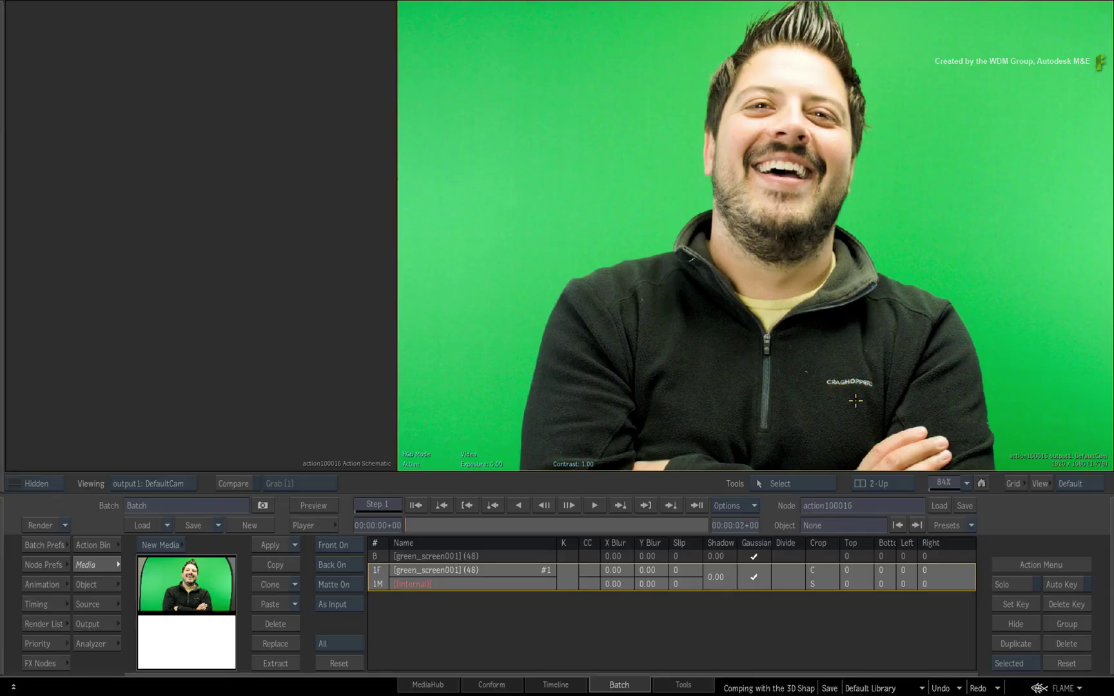
pyautogui.click(959, 483)
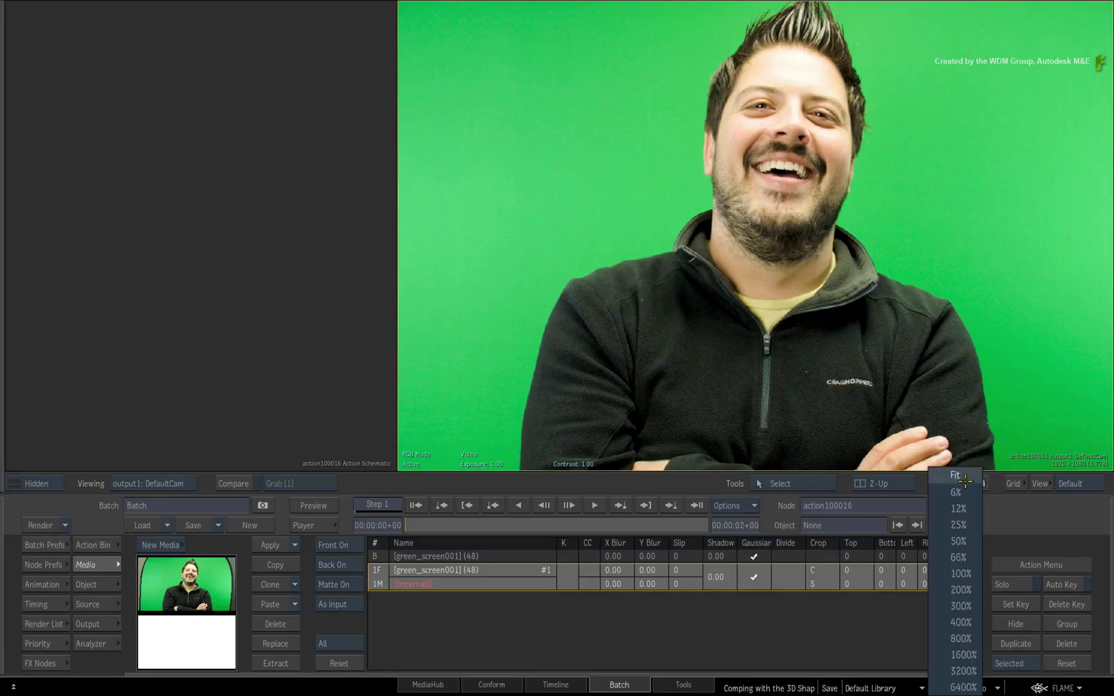
pyautogui.click(962, 587)
pyautogui.moveTo(997, 392); pyautogui.dragTo(825, 177)
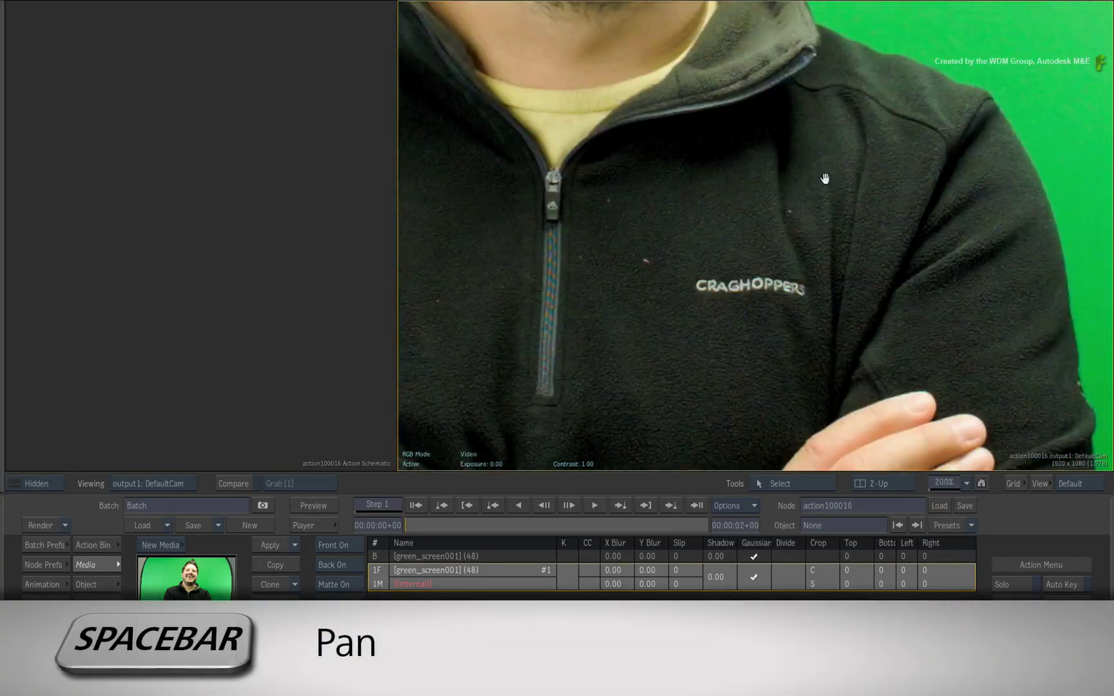
pyautogui.moveTo(910, 301); pyautogui.dragTo(918, 271)
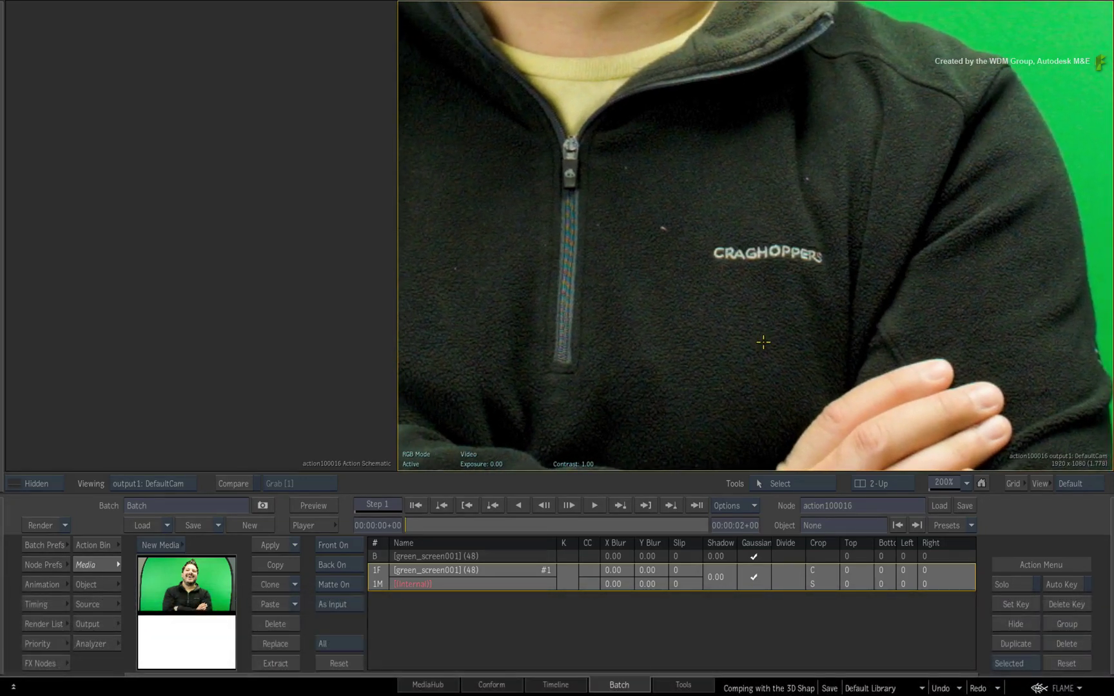
pyautogui.click(74, 545)
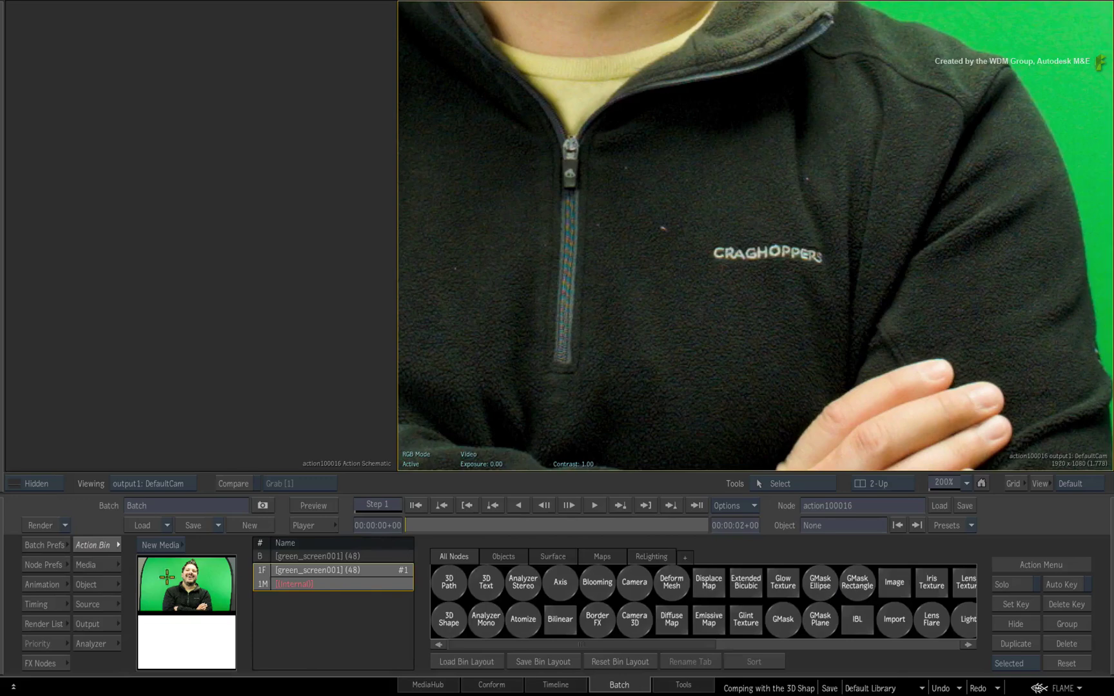
pyautogui.click(452, 620)
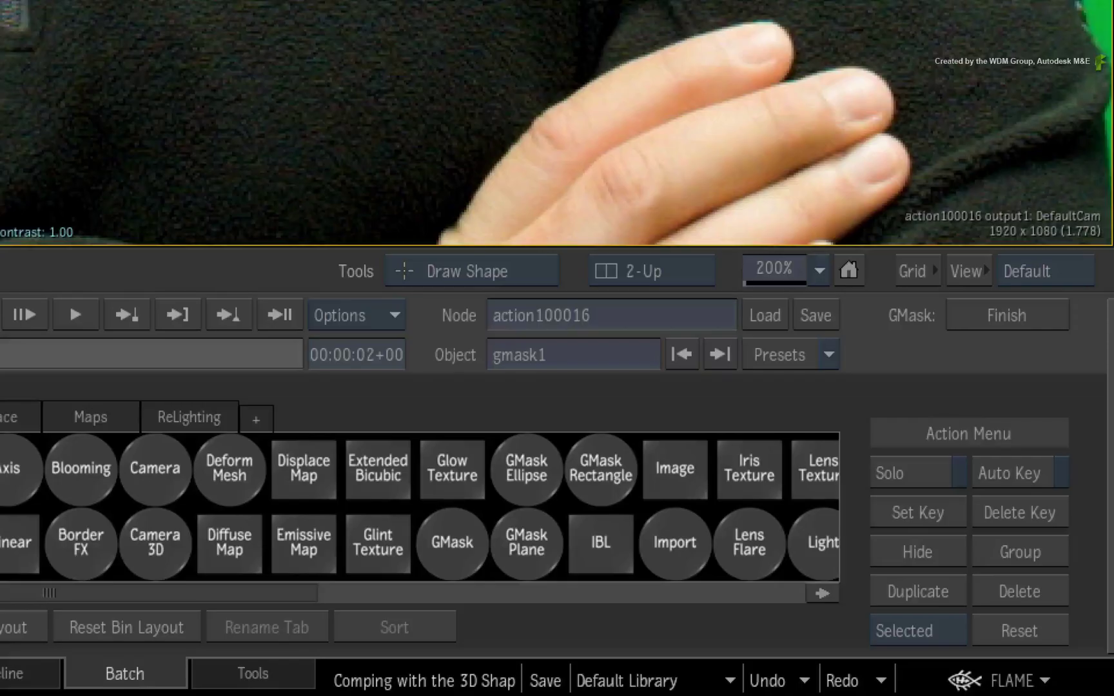
pyautogui.click(1004, 317)
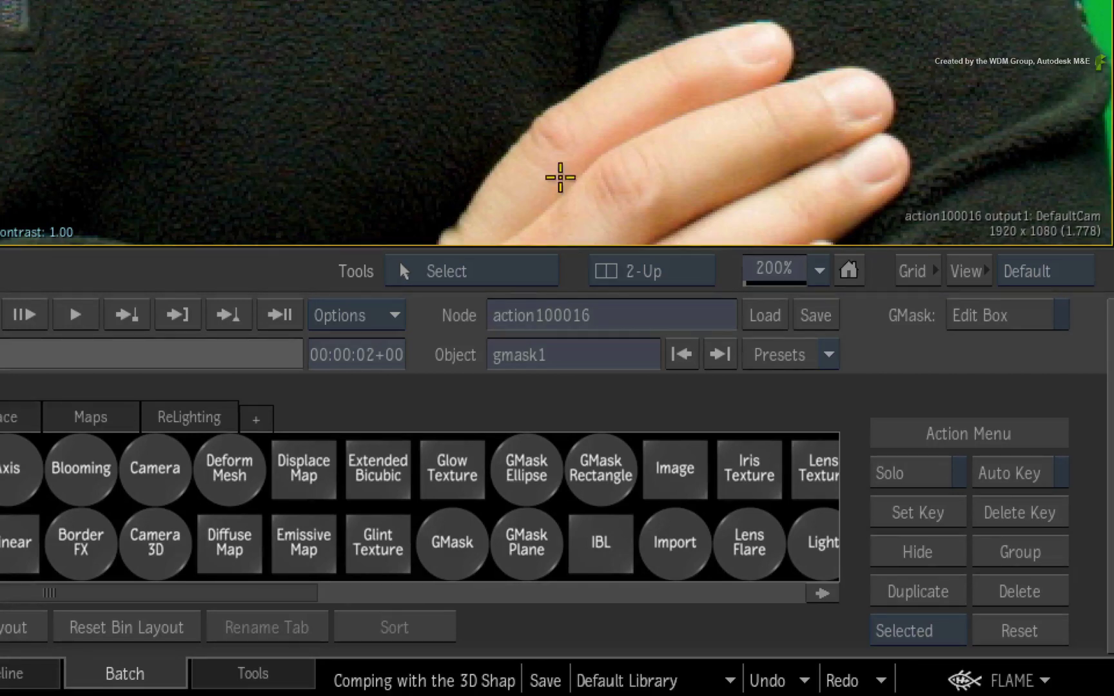
# - Use Add Points mode on the open spline over the logo and return to Select mode
pyautogui.click(516, 268)
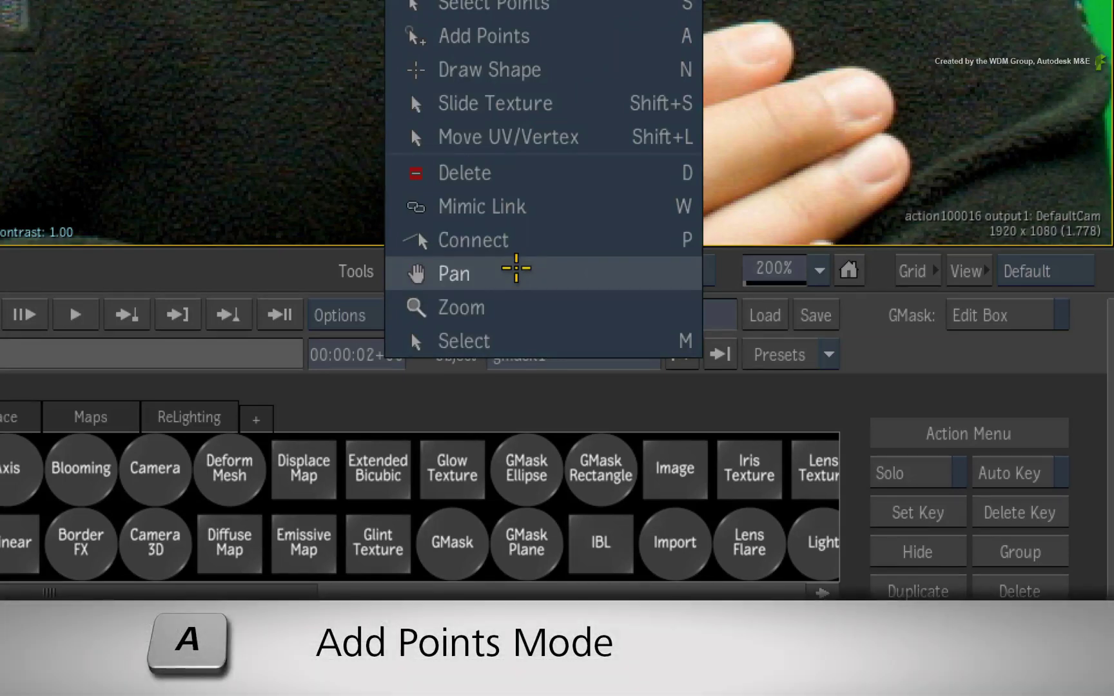
pyautogui.click(532, 39)
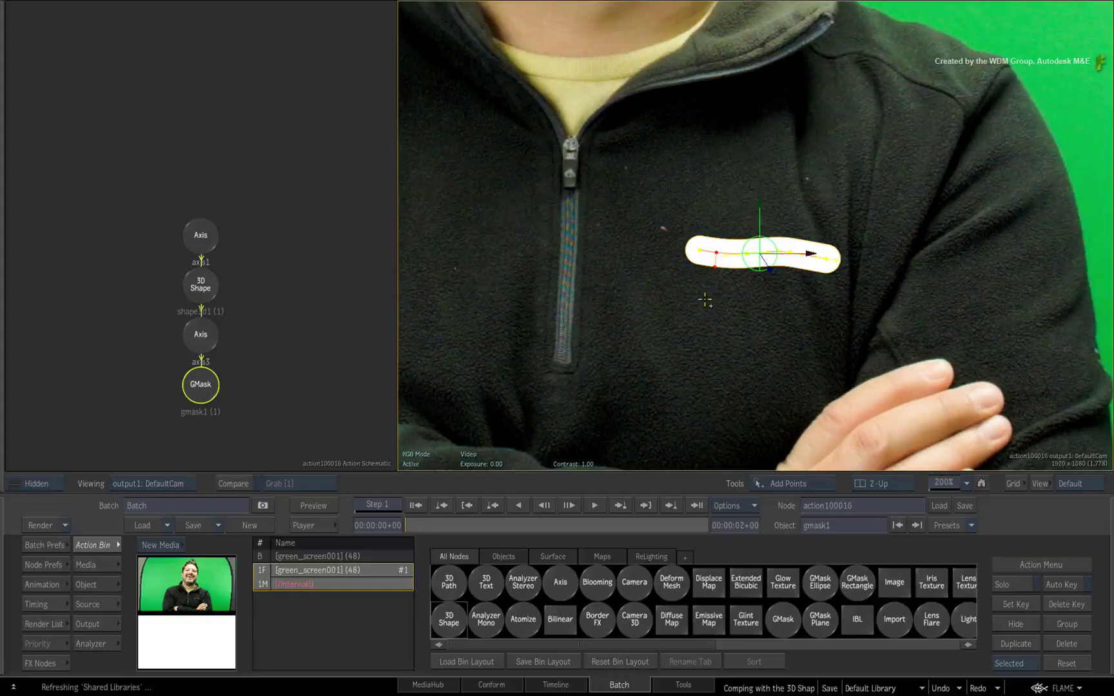
pyautogui.press('m')
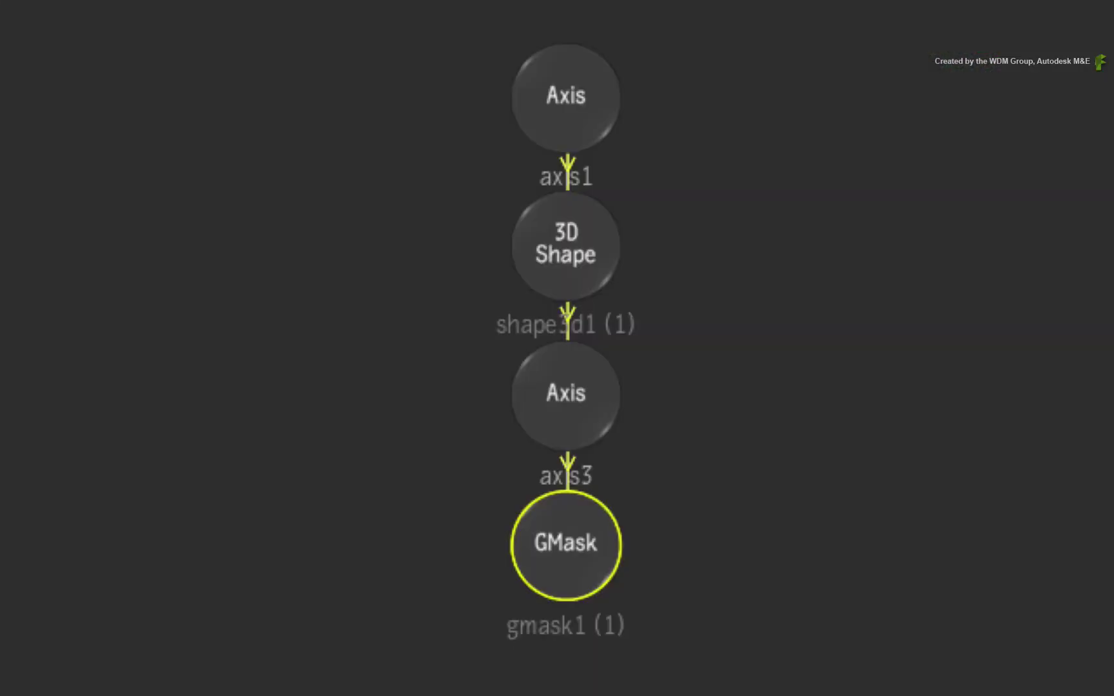
# - Set the 3D Shape's GMask Transparency to For 3D Shape Only and raise the midpoint of the mask's gradient curve to about 100
pyautogui.click(577, 240)
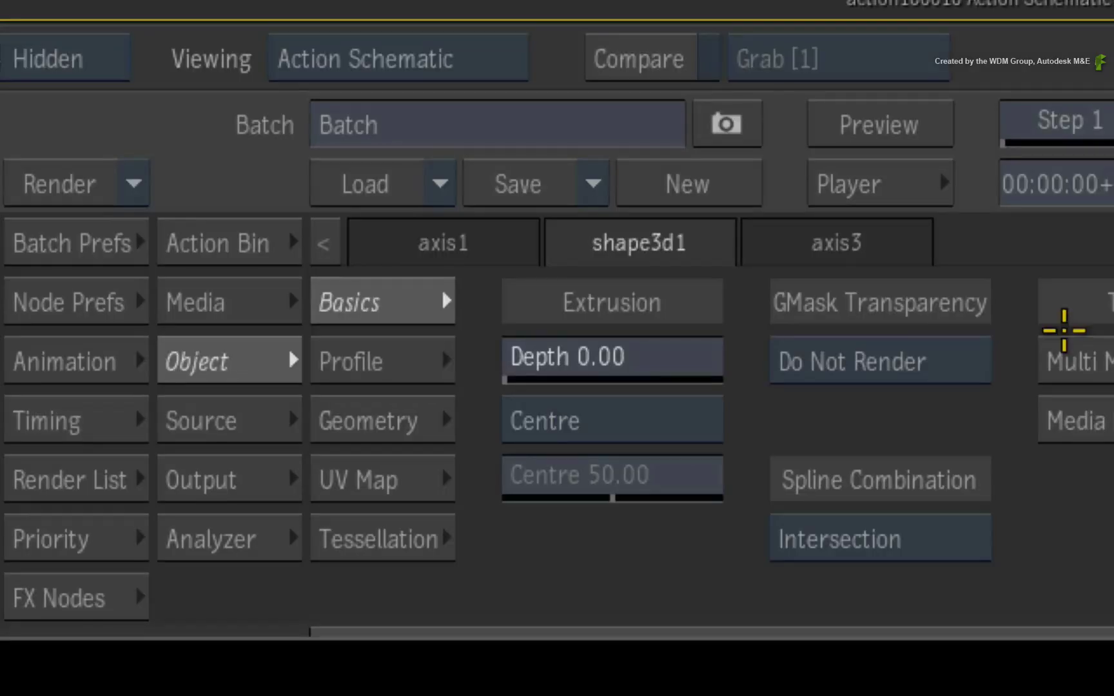
pyautogui.click(973, 361)
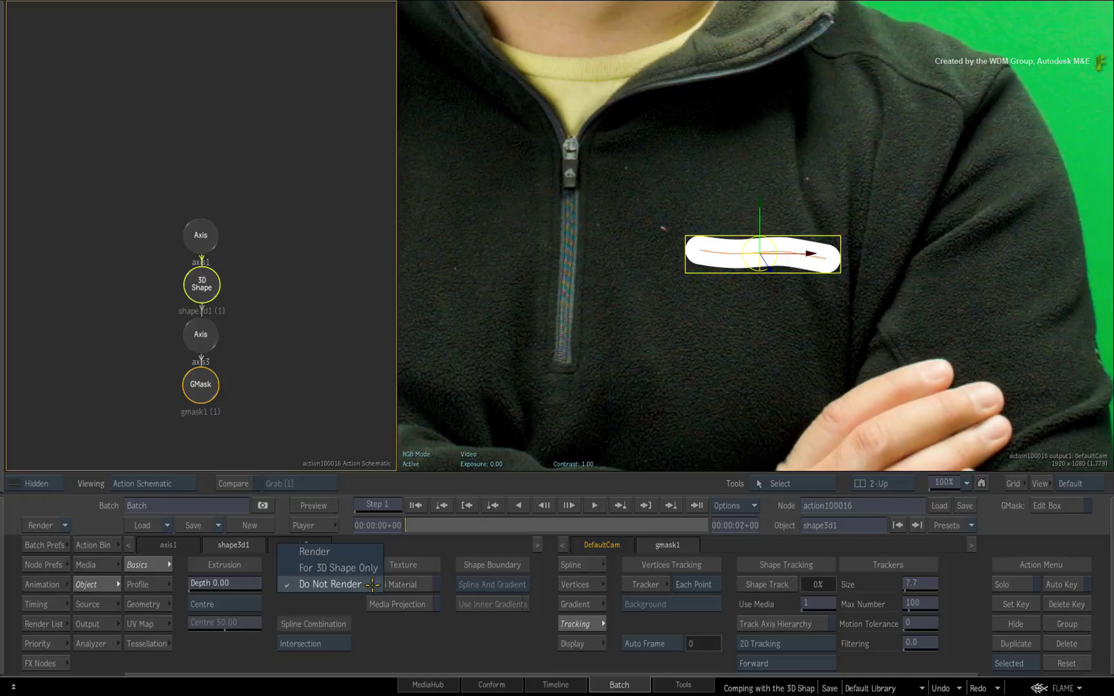
pyautogui.click(372, 567)
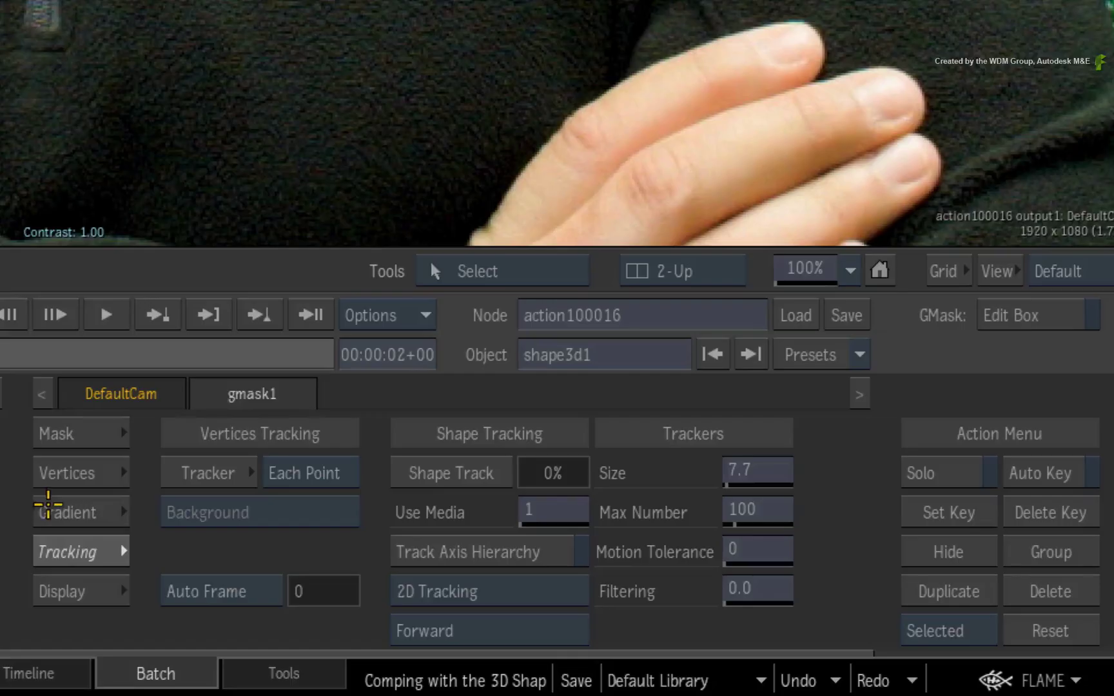
pyautogui.click(563, 601)
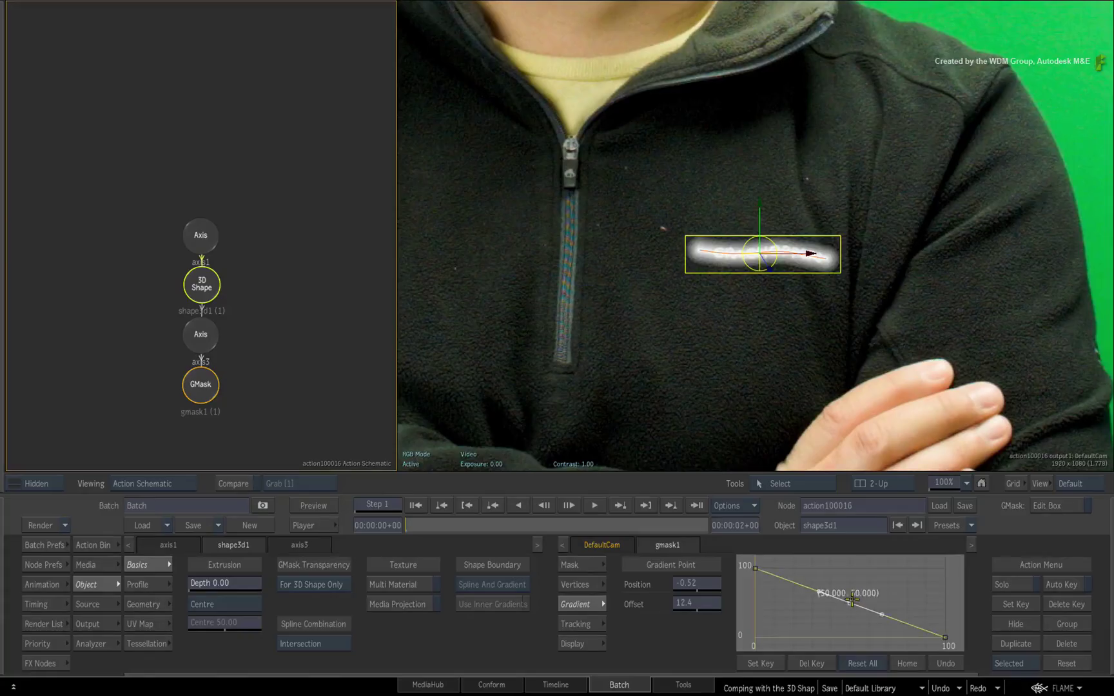
pyautogui.moveTo(852, 599); pyautogui.dragTo(849, 570)
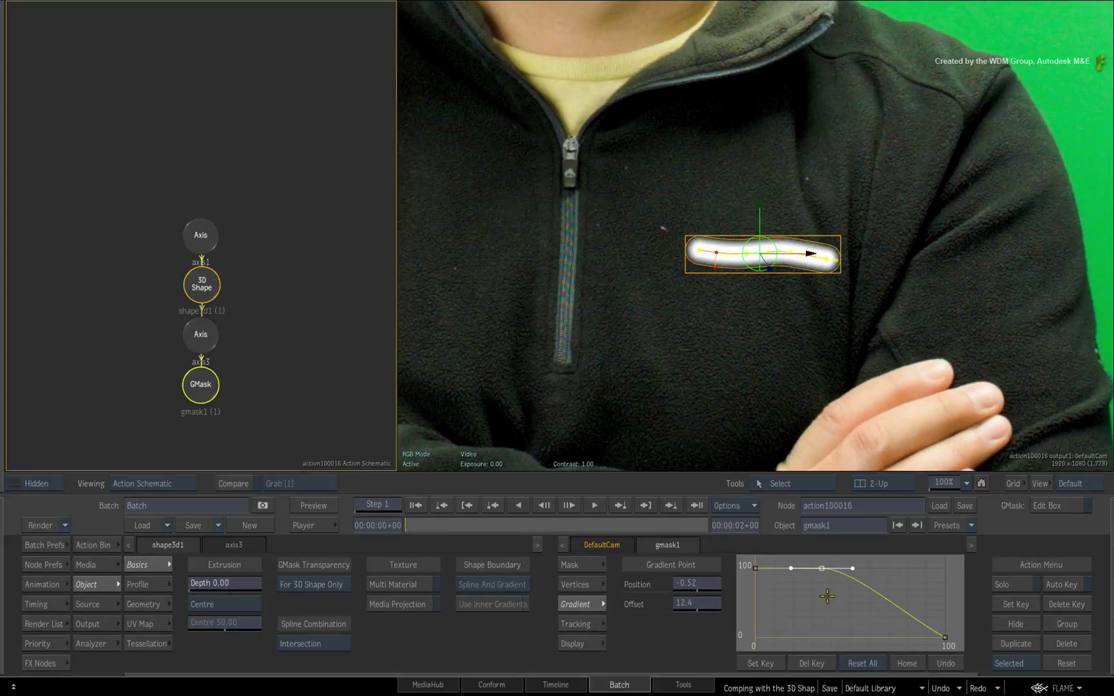
# - Enable Media Projection on the 3D Shape and open the settings of its projection
pyautogui.click(199, 289)
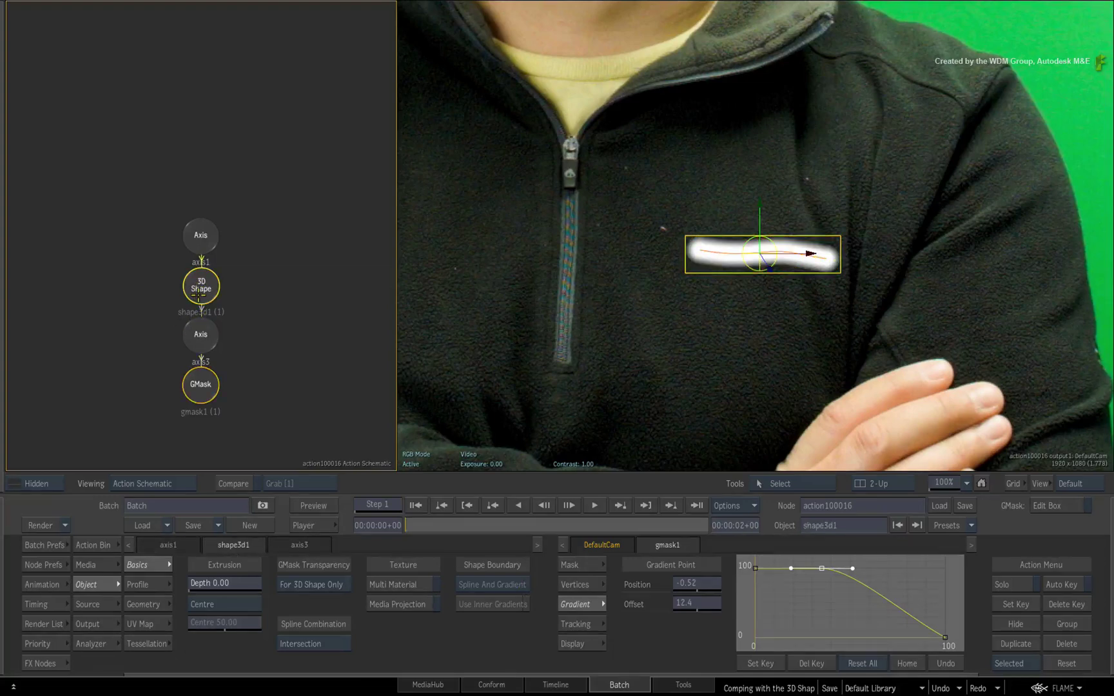
pyautogui.click(401, 604)
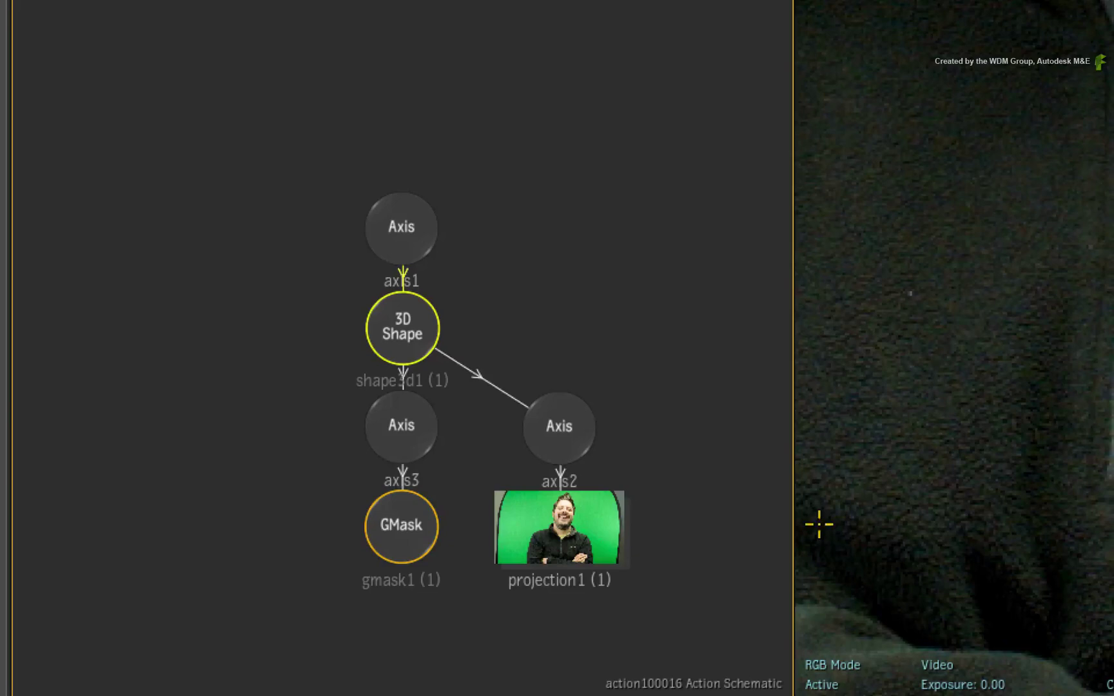
pyautogui.click(601, 547)
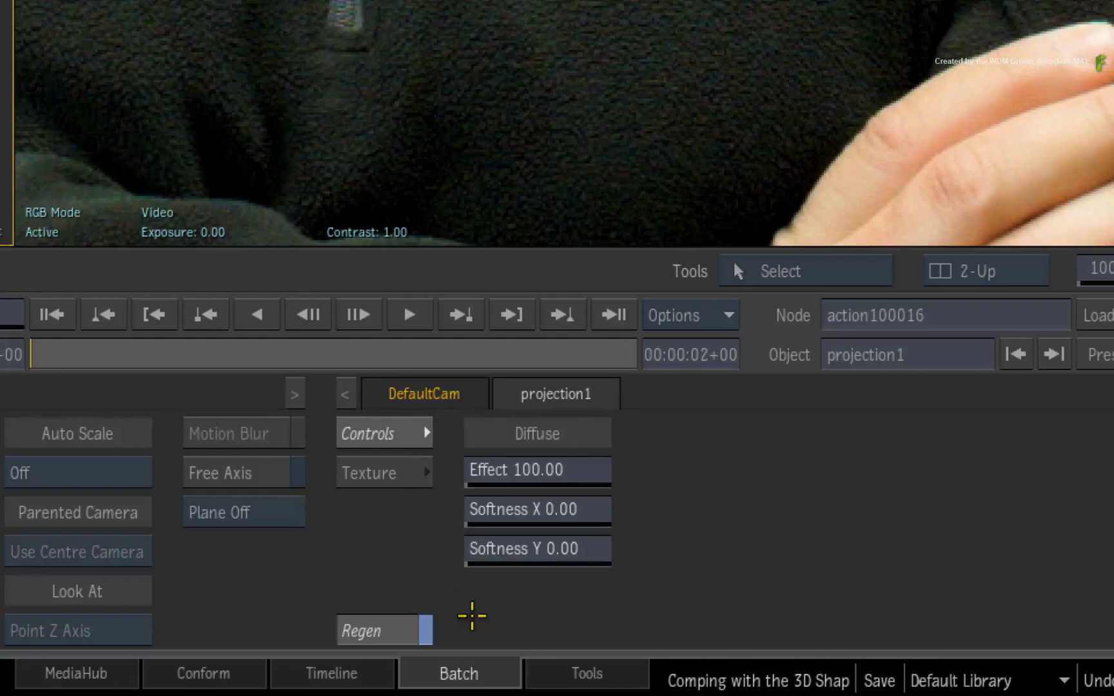
# - Toggle the projection's Regen option off and on, leaving it enabled
pyautogui.click(400, 629)
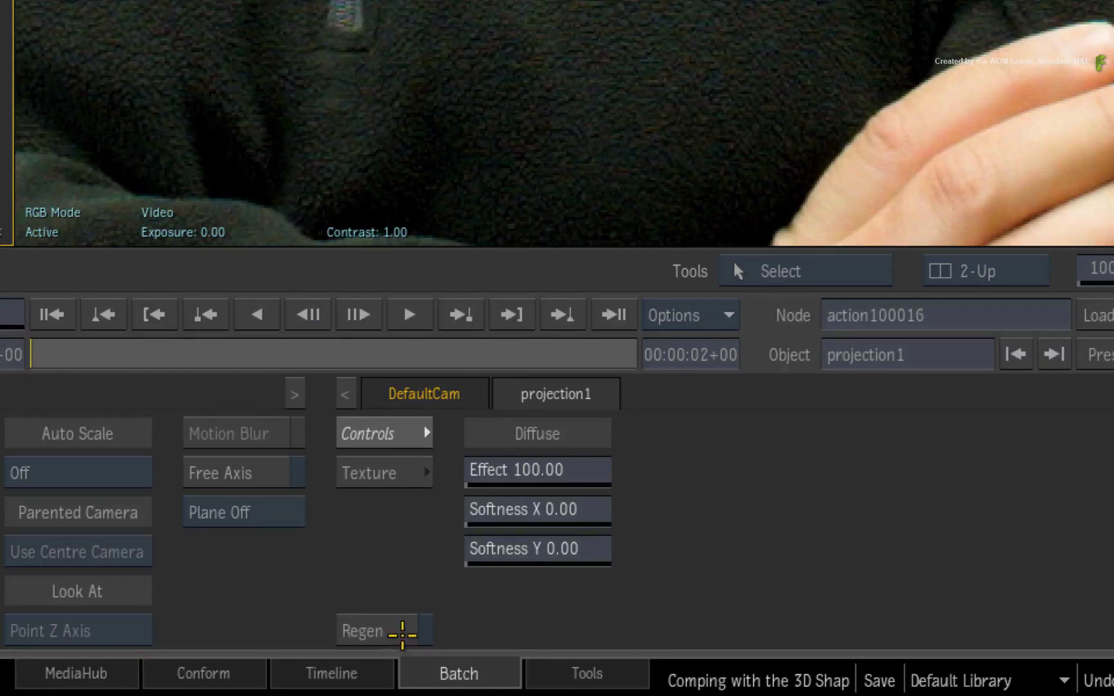
pyautogui.click(400, 629)
pyautogui.click(400, 629)
pyautogui.click(400, 629)
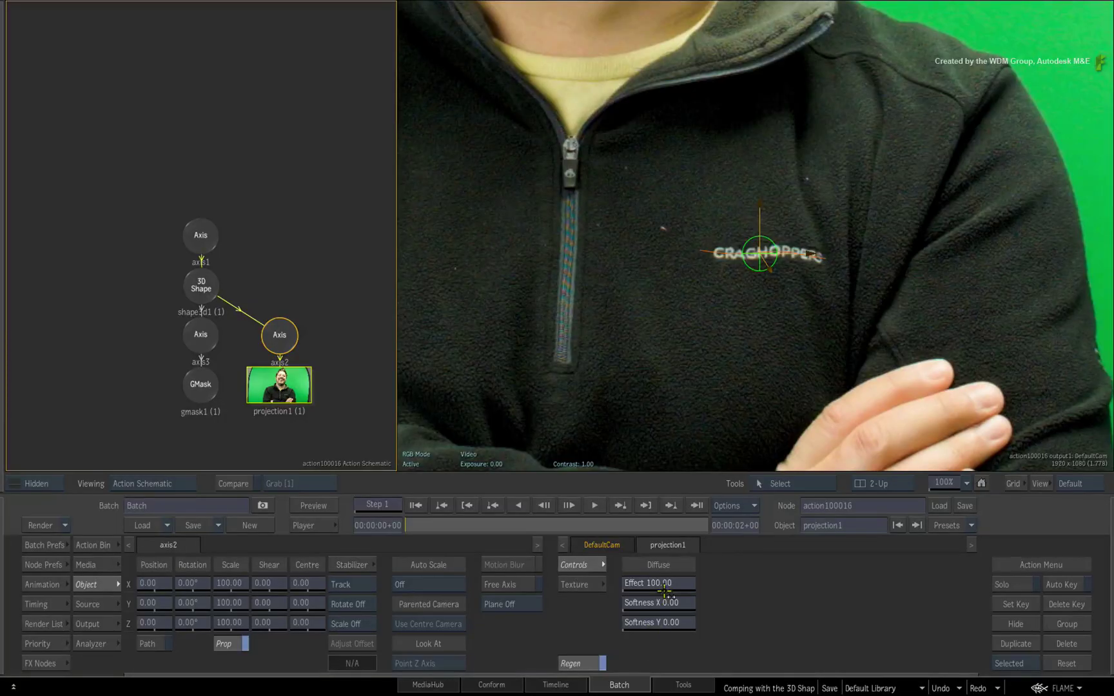
# - Try blurring the projected texture with Softness X 9.00 and Softness Y 14.00, and reset both values
pyautogui.moveTo(673, 584); pyautogui.dragTo(693, 618)
pyautogui.keyDown('ctrl'); pyautogui.click(674, 584); pyautogui.keyUp('ctrl')
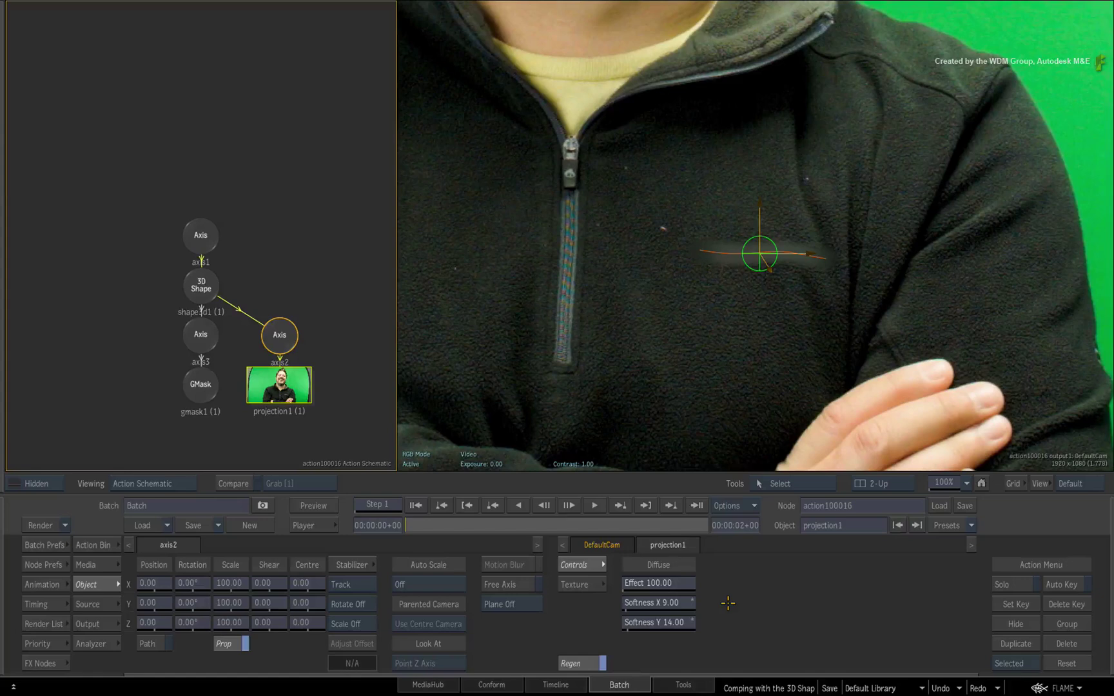
pyautogui.click(689, 603)
pyautogui.click(690, 623)
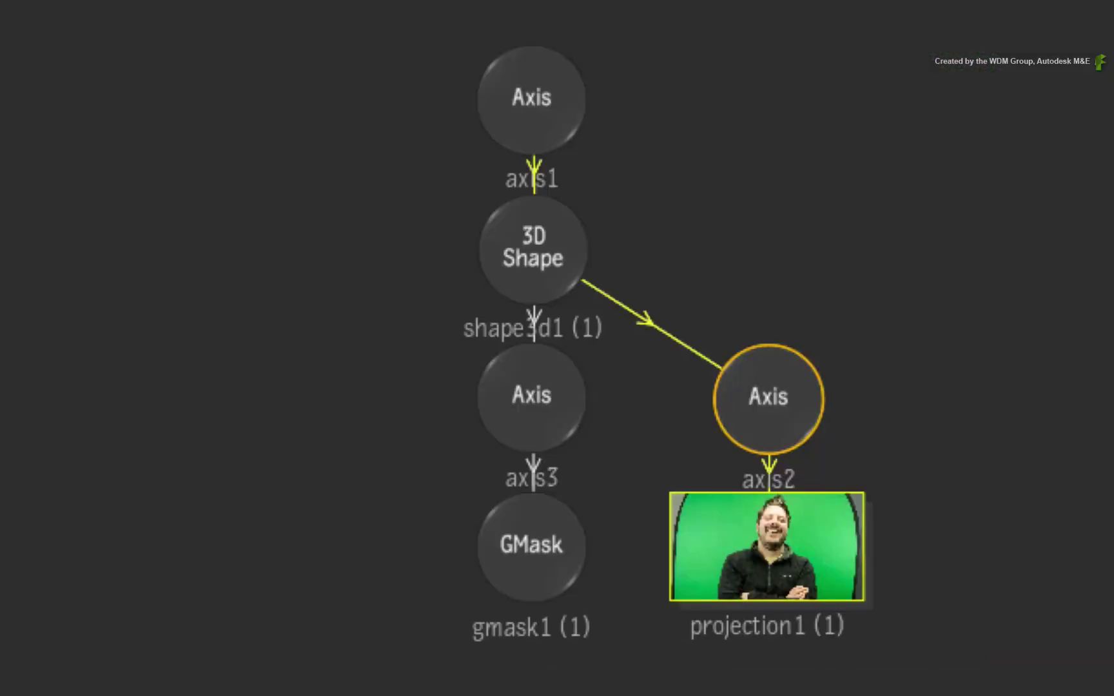
# - Set the projection axis's position to X 8.00 and Y -24.00, and check the patched logo area without icons along the timeline
pyautogui.click(785, 404)
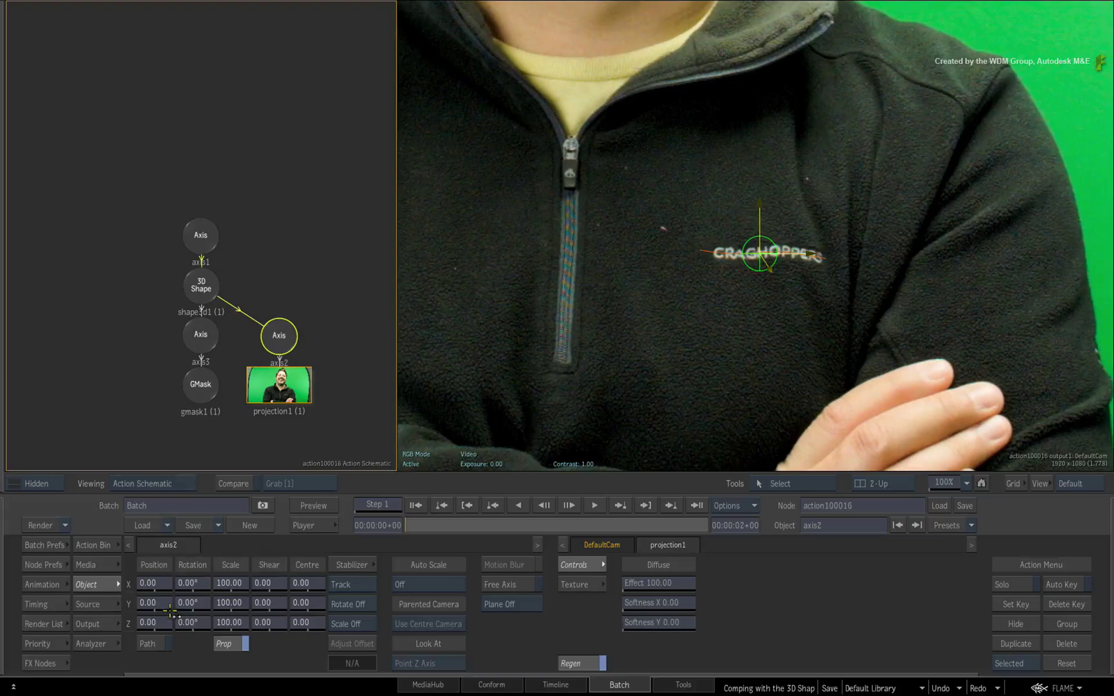
pyautogui.moveTo(164, 606); pyautogui.dragTo(147, 604)
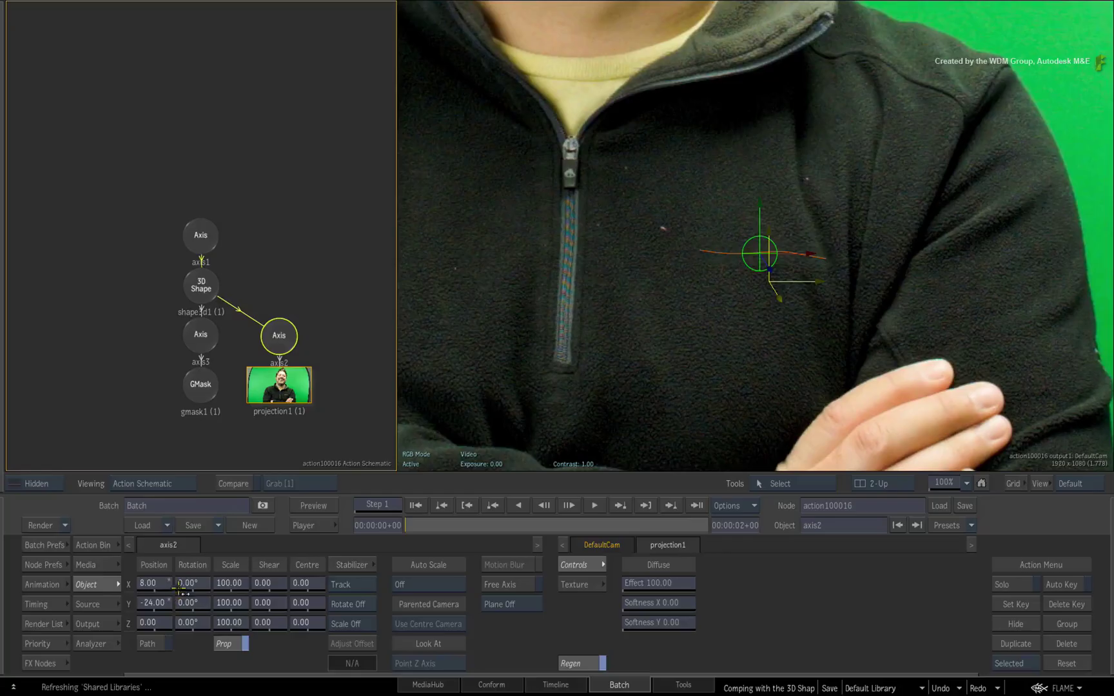
pyautogui.press('i')
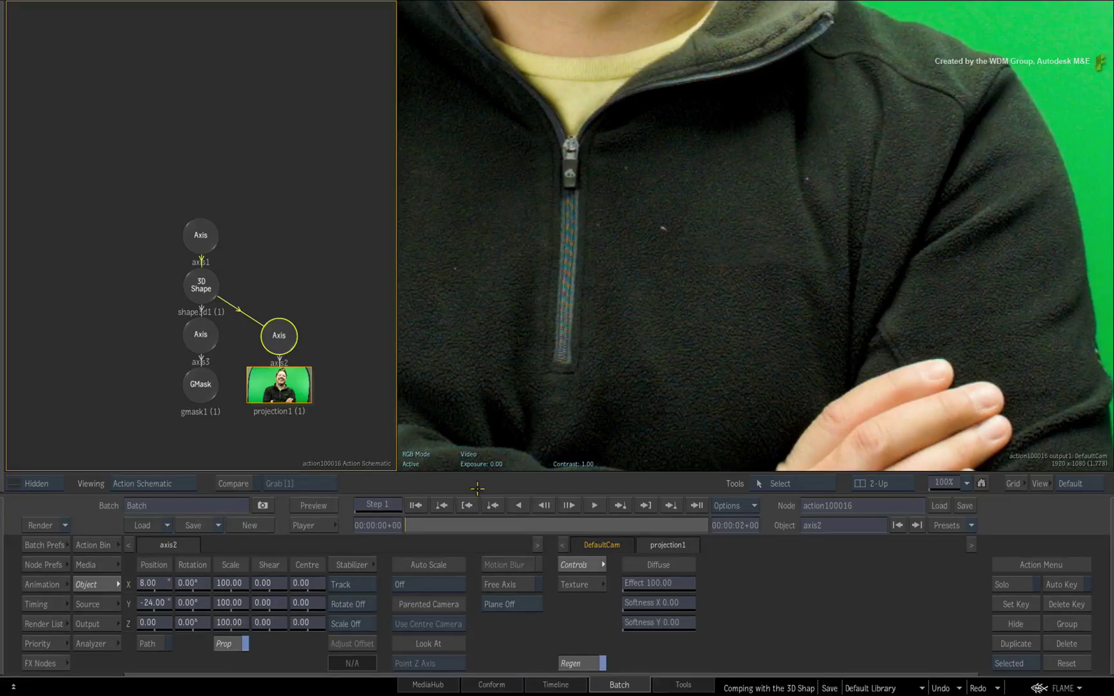
pyautogui.moveTo(415, 527); pyautogui.dragTo(365, 526)
pyautogui.moveTo(764, 301)
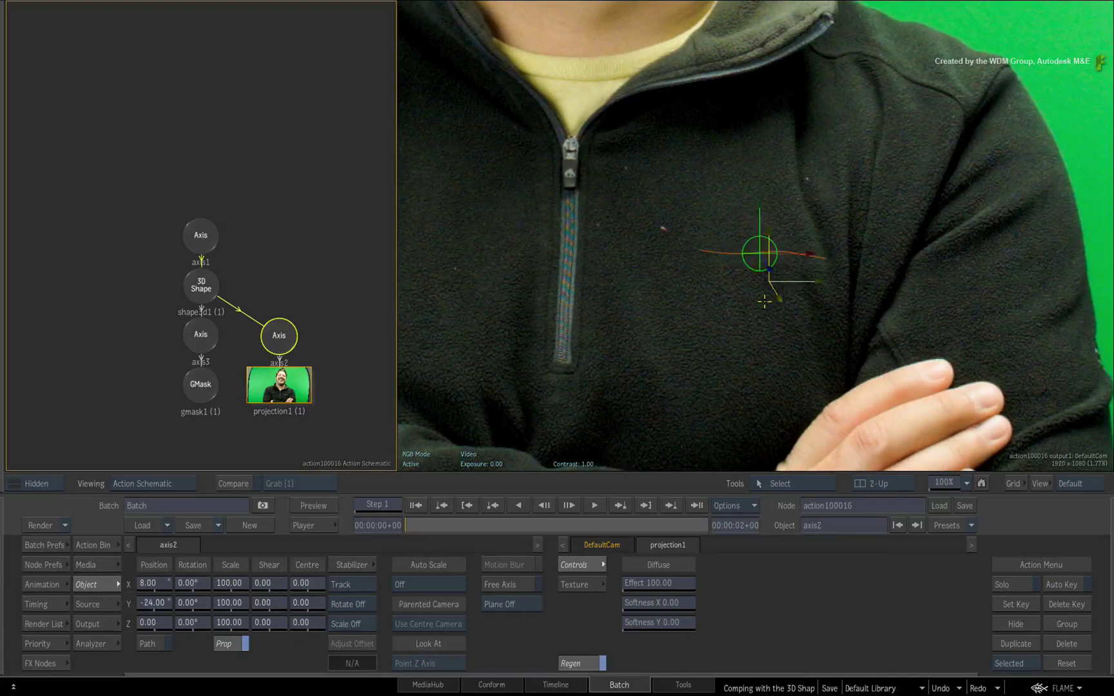
# - Select all the spline points of the GMask under the 3D Shape and enter the vertices tracker in Each Point mode
pyautogui.click(199, 393)
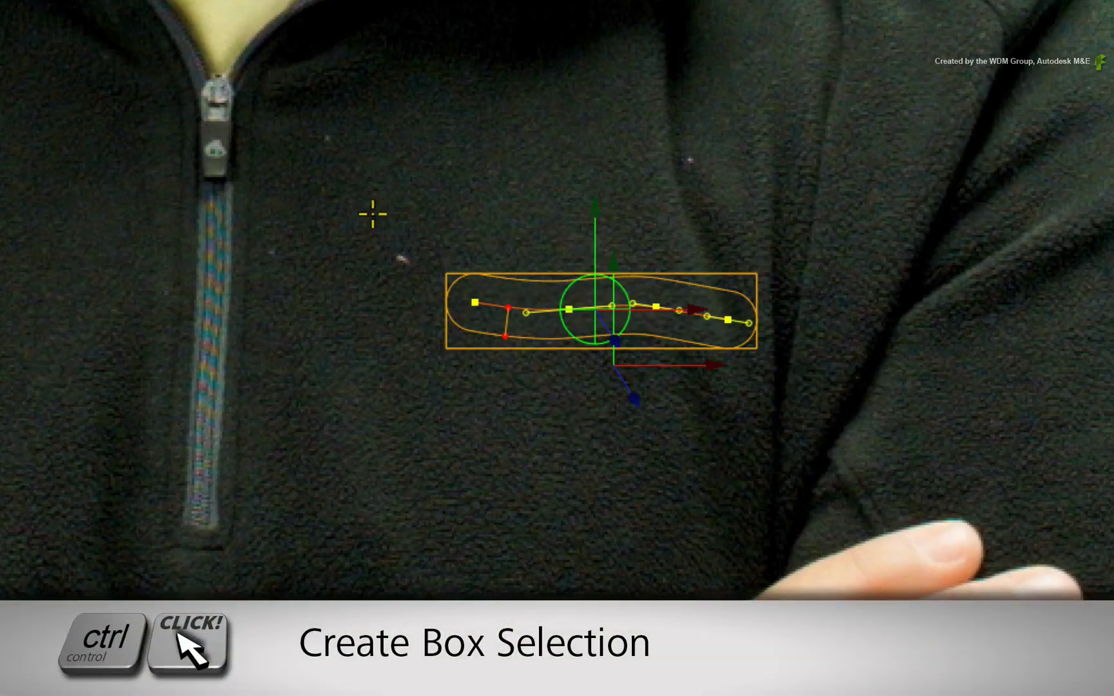
pyautogui.moveTo(381, 216); pyautogui.dragTo(802, 422)
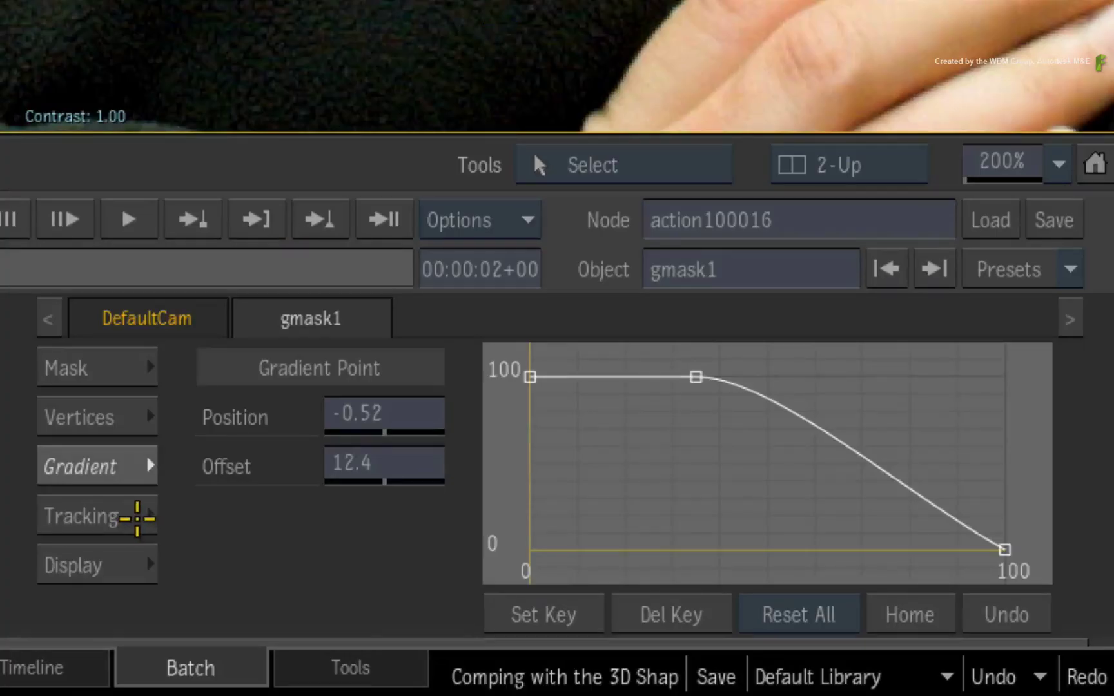
pyautogui.click(133, 517)
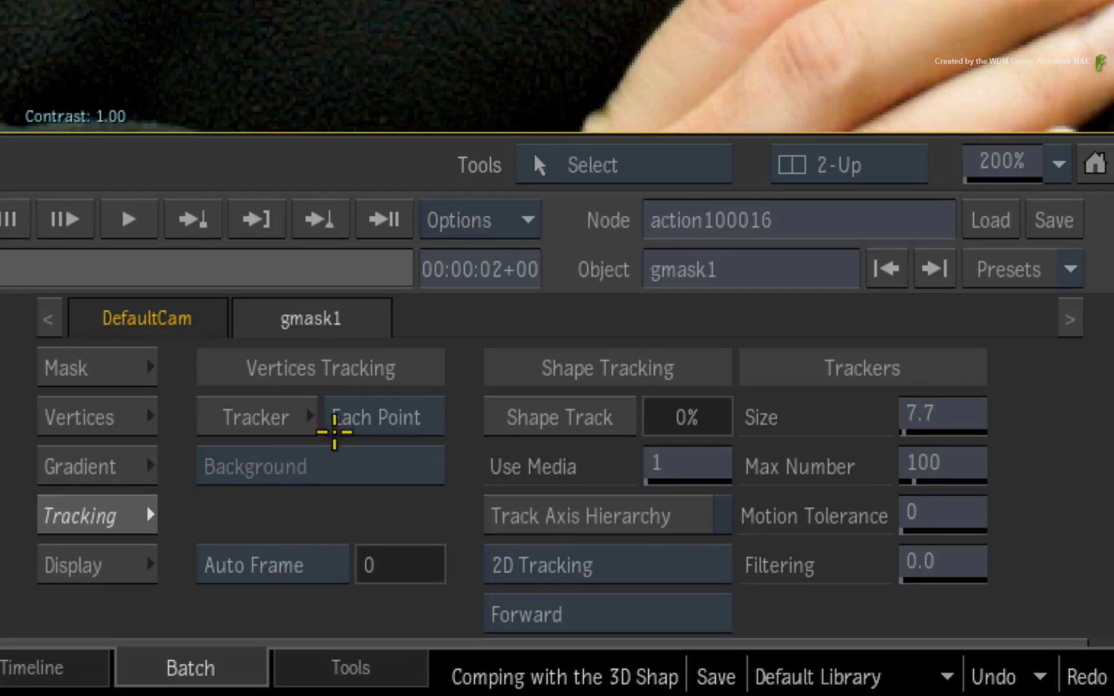
pyautogui.click(223, 415)
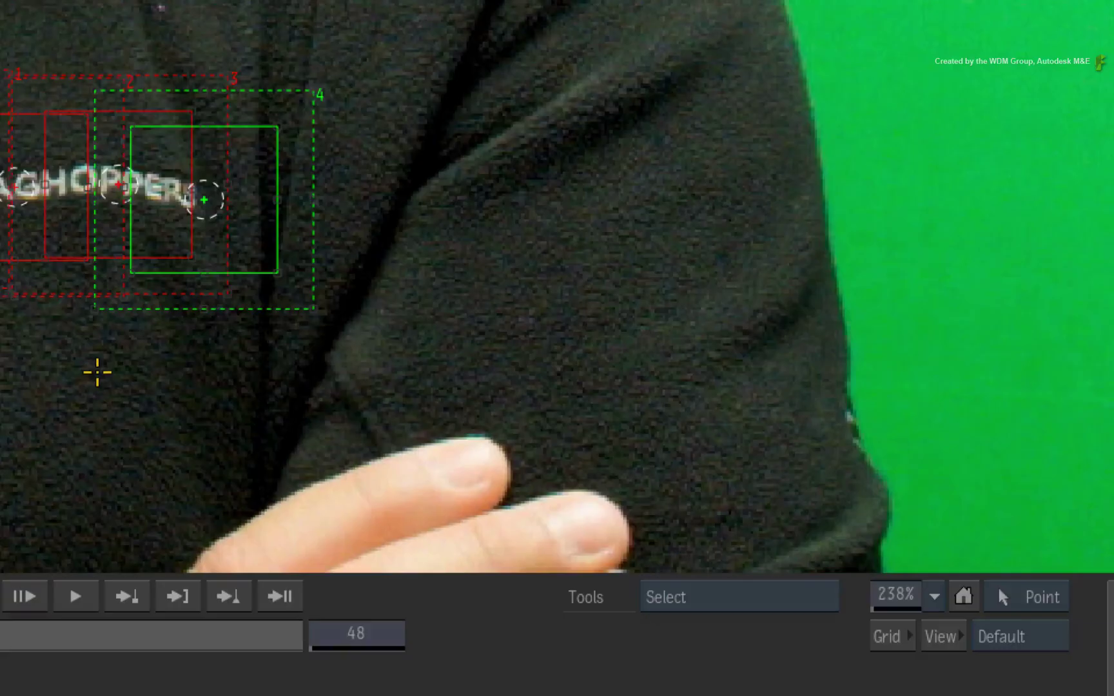
# - Choose the Offset Reference tool for the mask's four point trackers, analyze them forward through the clip and return to Action
pyautogui.click(787, 602)
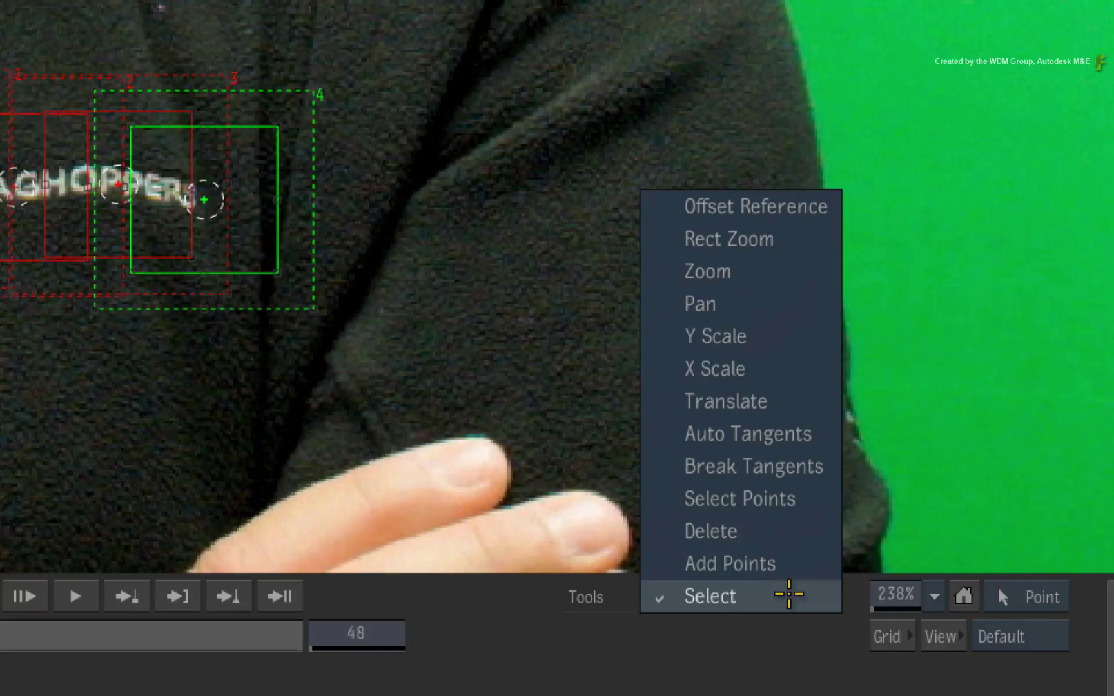
pyautogui.click(659, 206)
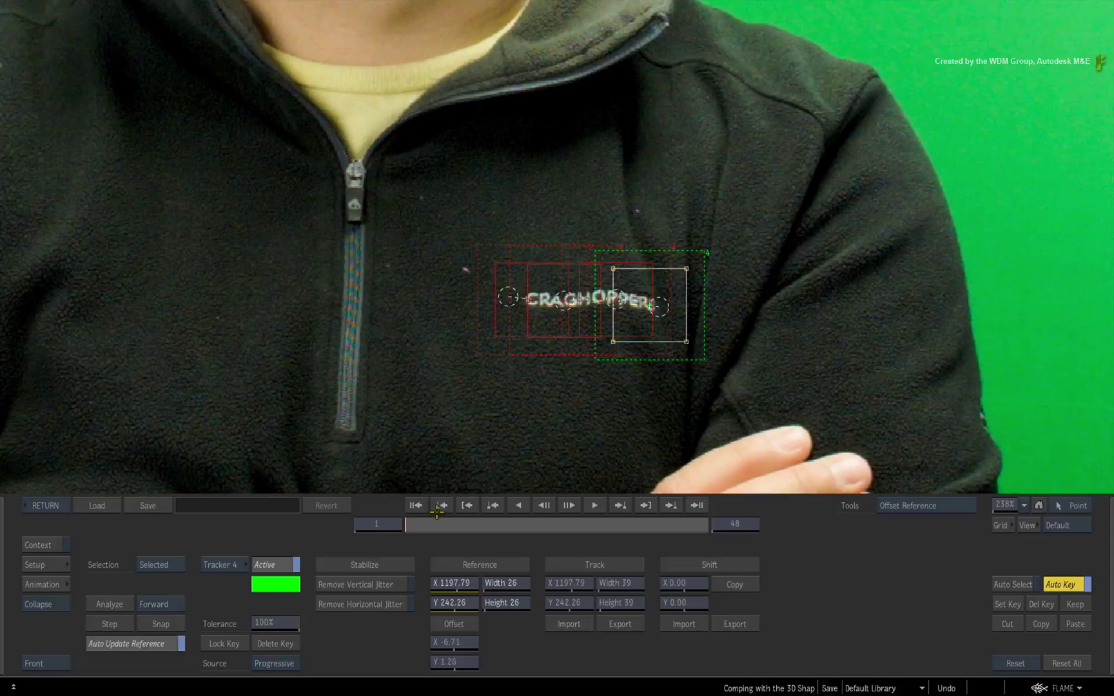
pyautogui.click(107, 602)
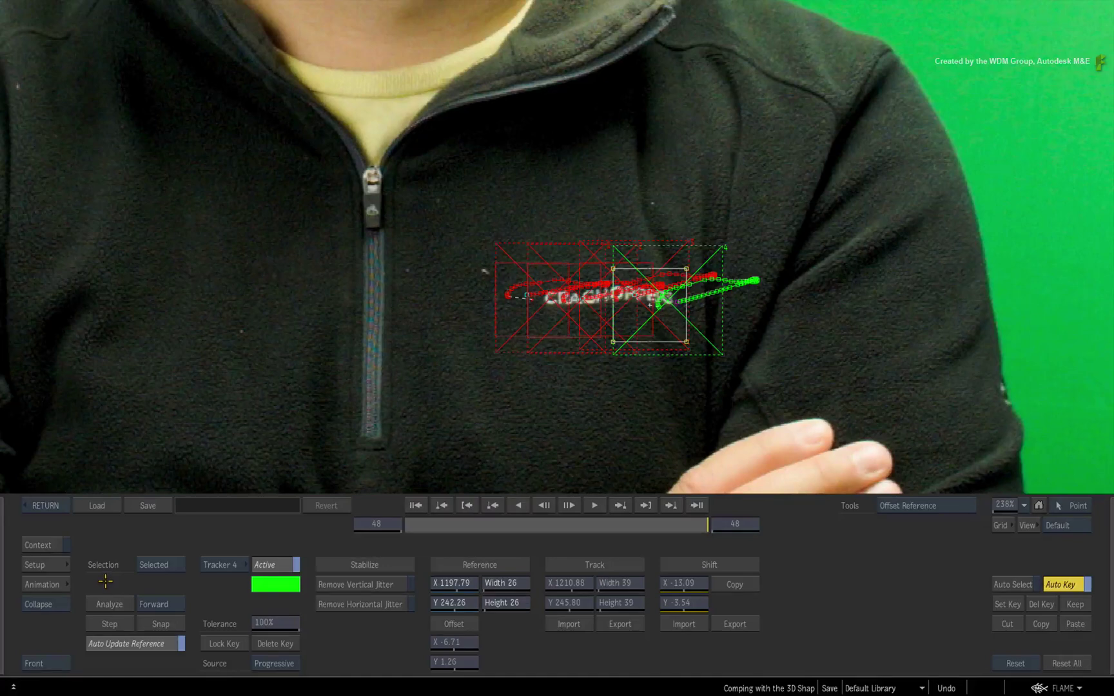
pyautogui.click(52, 508)
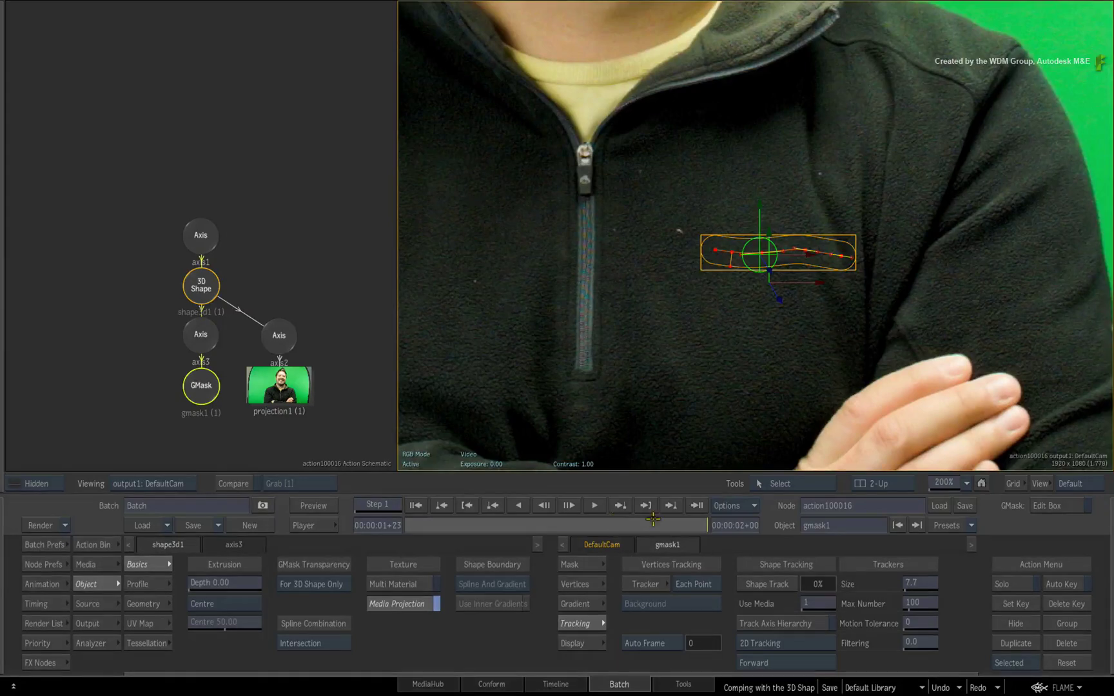
# - Check the tracked logo patch along the timeline, both close up and with the whole frame in view
pyautogui.moveTo(654, 520); pyautogui.dragTo(686, 528)
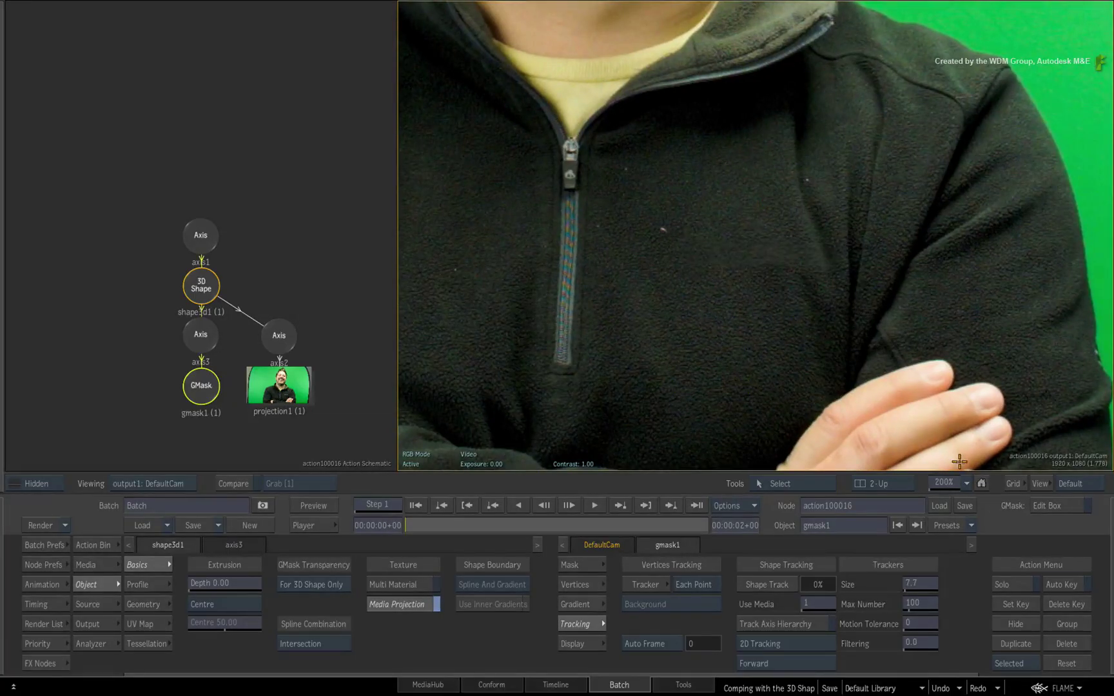
pyautogui.click(966, 482)
pyautogui.click(960, 475)
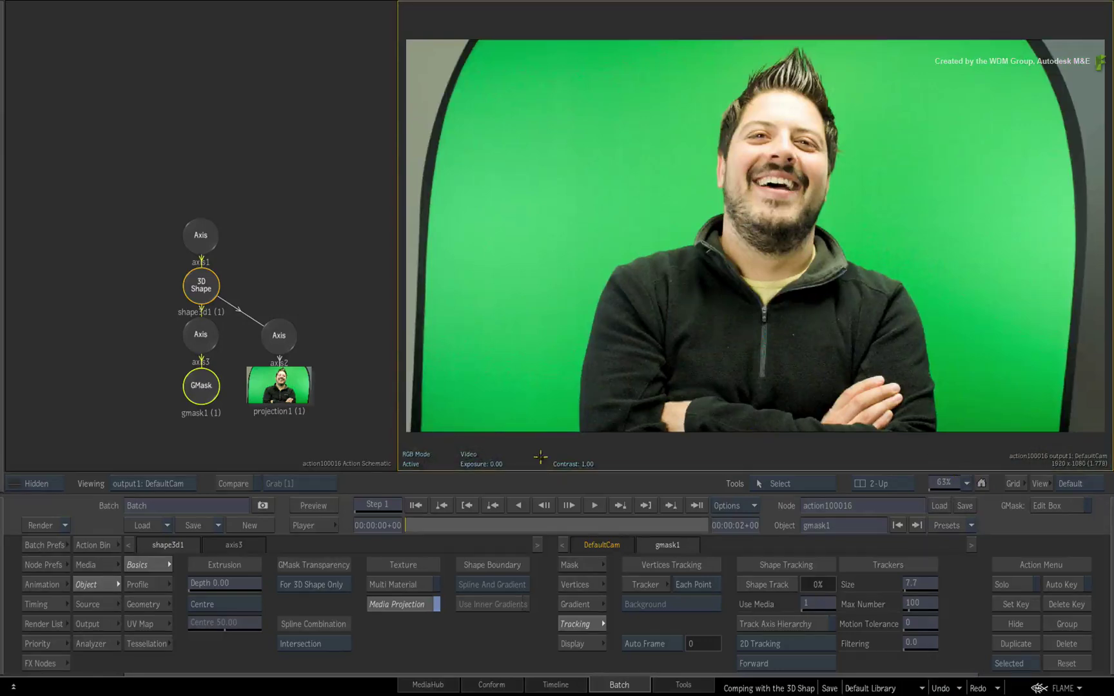
pyautogui.moveTo(414, 526)
pyautogui.mouseDown()
pyautogui.moveTo(723, 502)
pyautogui.moveTo(463, 508)
pyautogui.moveTo(698, 505)
pyautogui.moveTo(451, 519)
pyautogui.moveTo(402, 543)
pyautogui.mouseUp()
pyautogui.moveTo(495, 534); pyautogui.dragTo(297, 525)
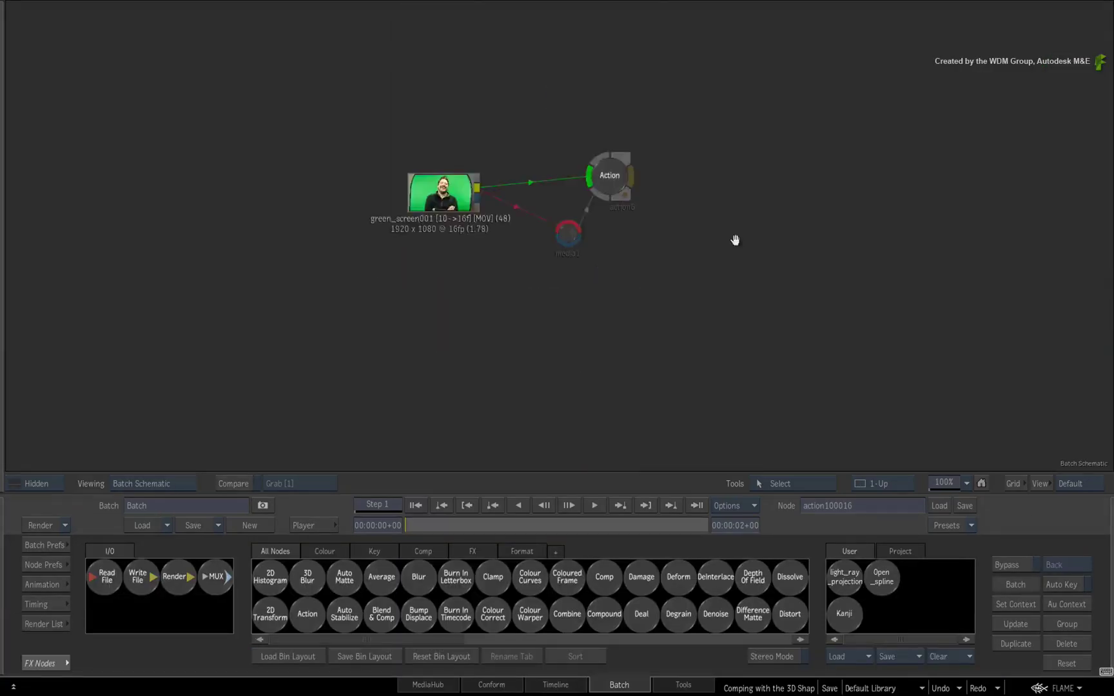
# - Open the action6 node in the batch schematic and examine its three 3D Shape setups and their result on the clip
pyautogui.doubleClick(608, 257)
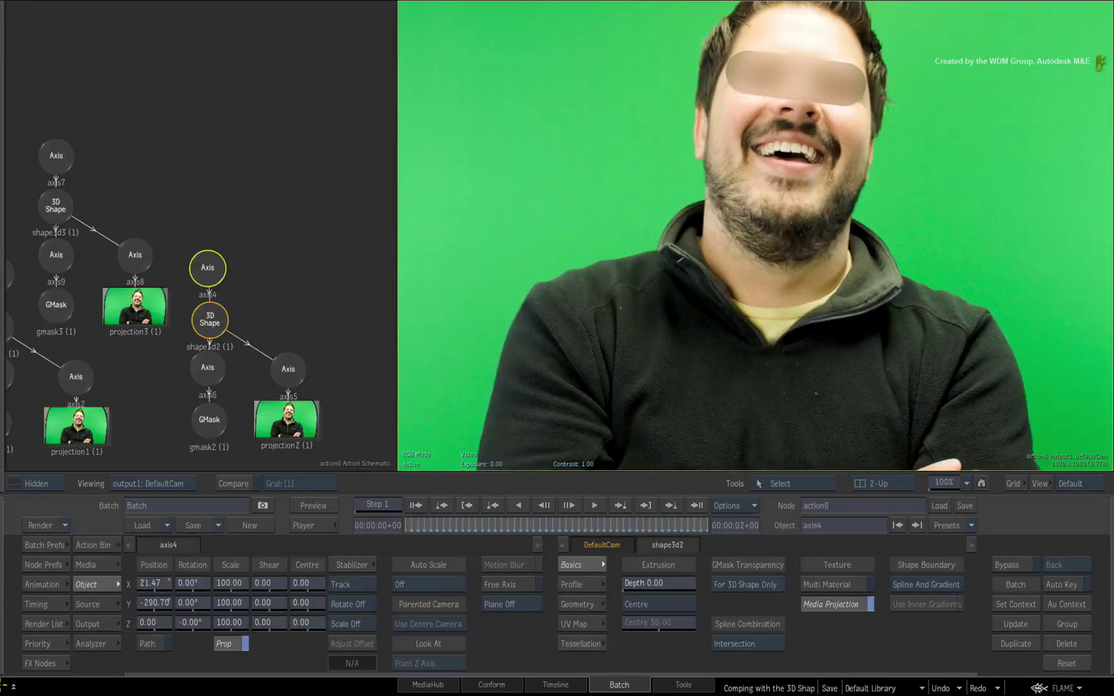
pyautogui.moveTo(296, 227); pyautogui.dragTo(355, 175)
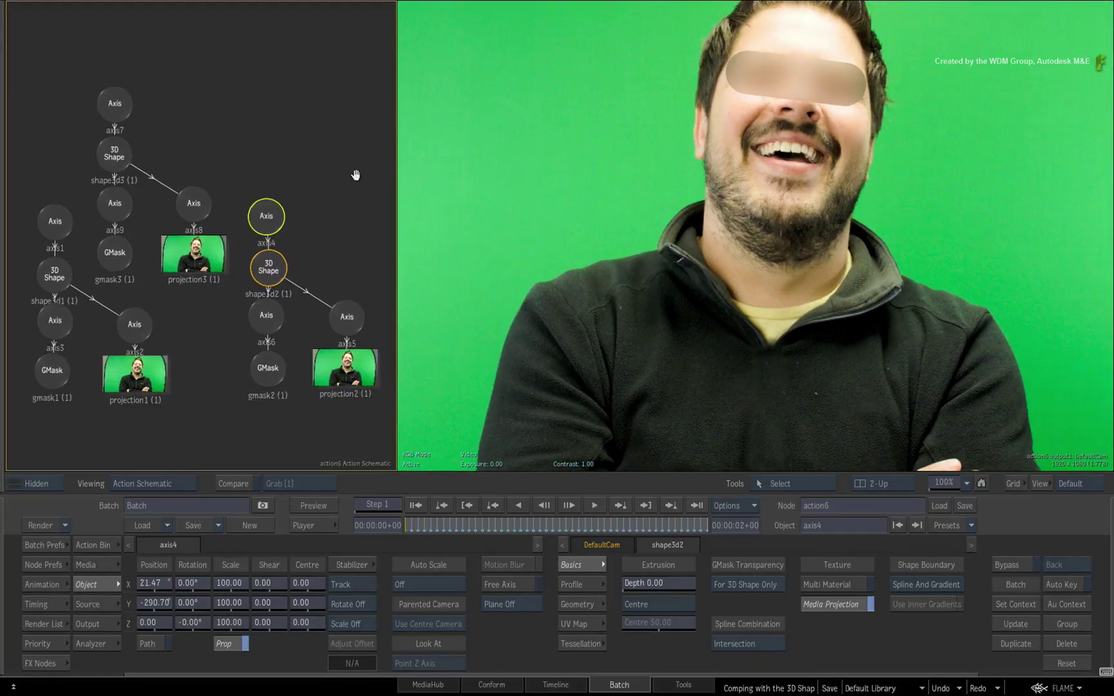
pyautogui.moveTo(1001, 273); pyautogui.dragTo(927, 310)
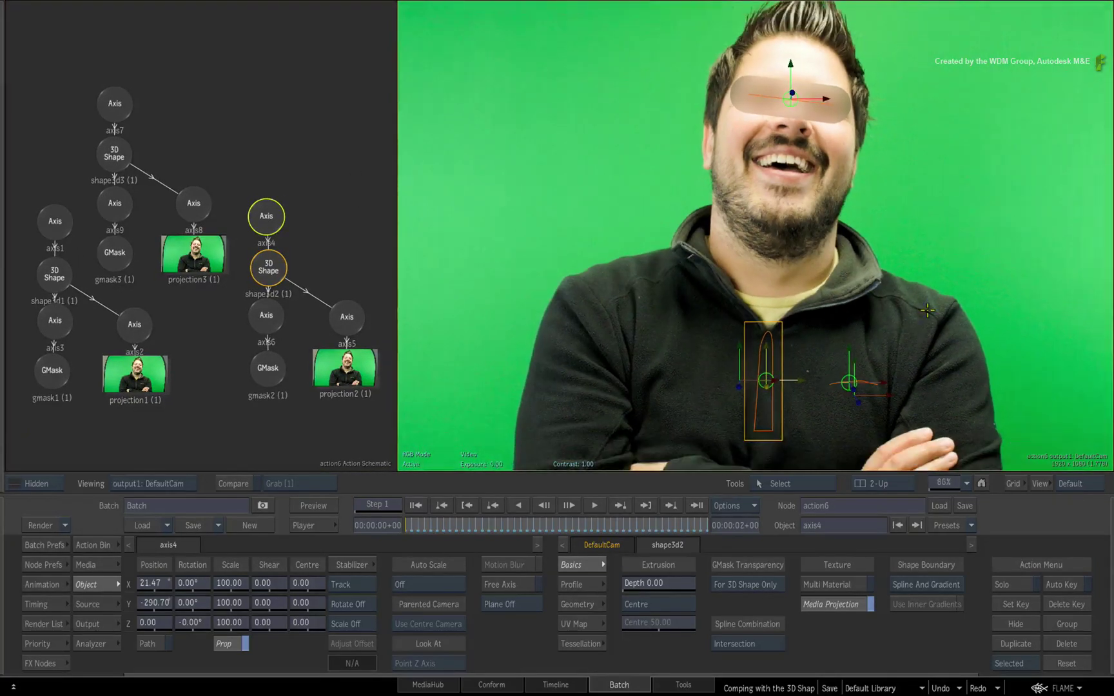